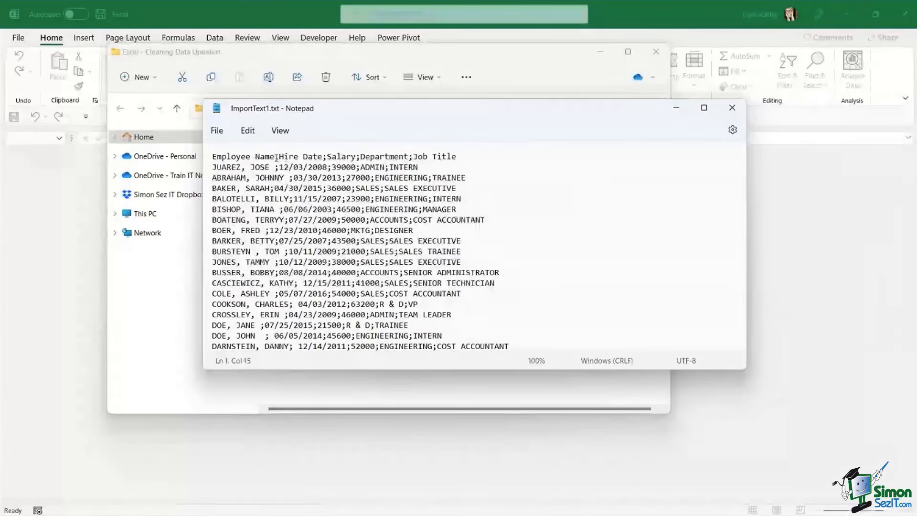
Step: Examine which delimiter separates the fields in ImportText1.txt, and put away the text file and its folder window
left_click(275, 167)
left_click(327, 167)
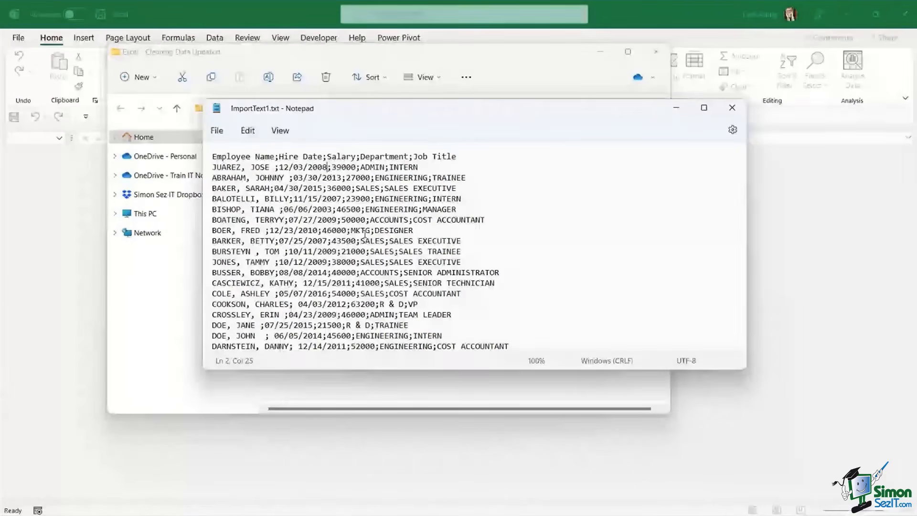
left_click_drag(270, 167, 281, 167)
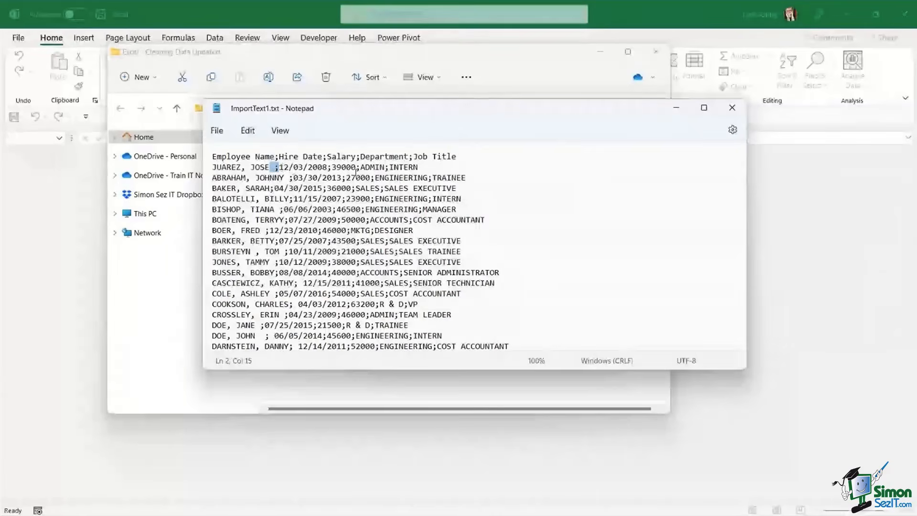
left_click(352, 167)
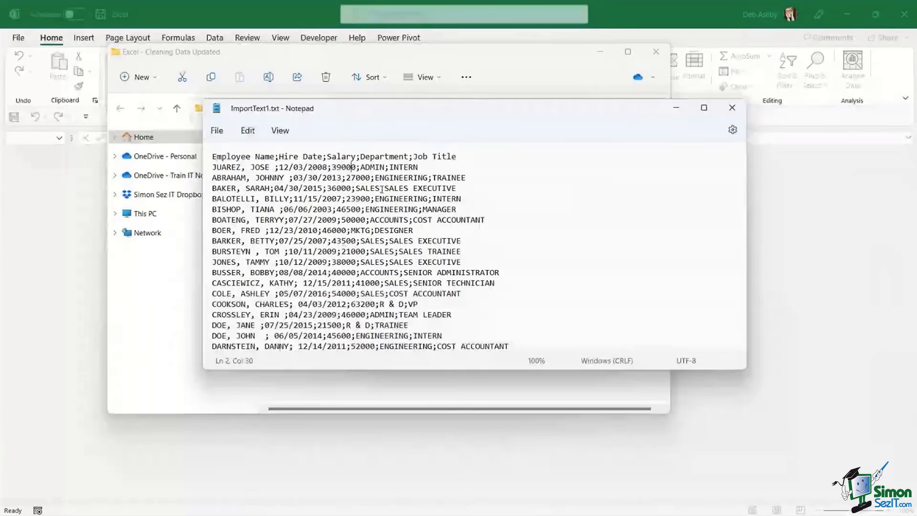
left_click(734, 111)
left_click(599, 53)
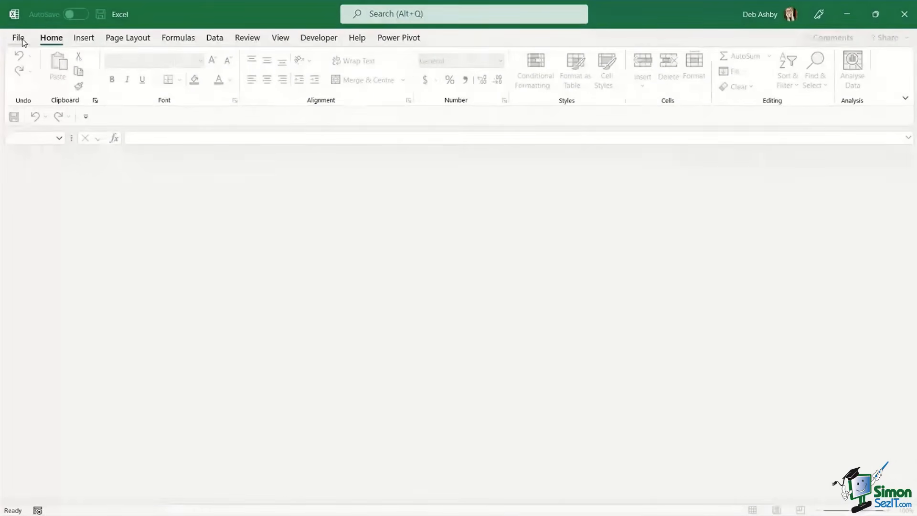
Step: Browse for a file to open in the "Excel - Cleaning Data Updated" folder on the Desktop
left_click(19, 39)
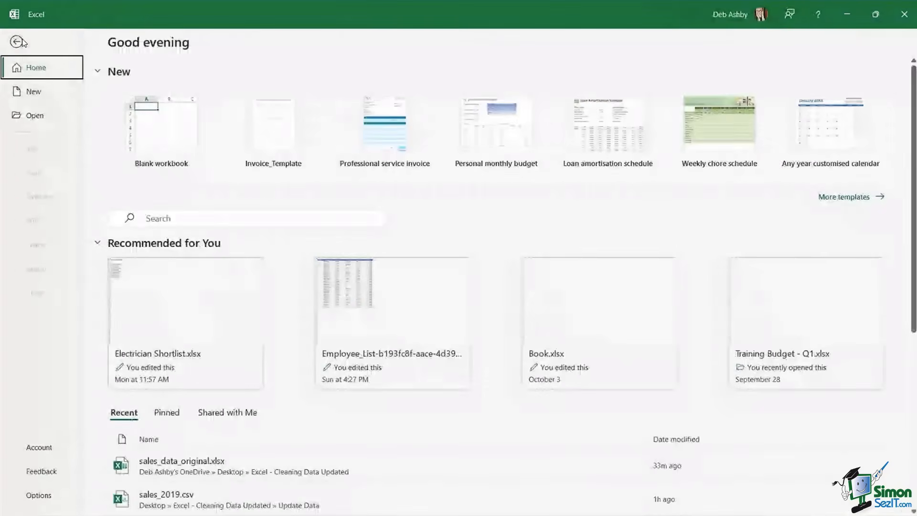
left_click(34, 117)
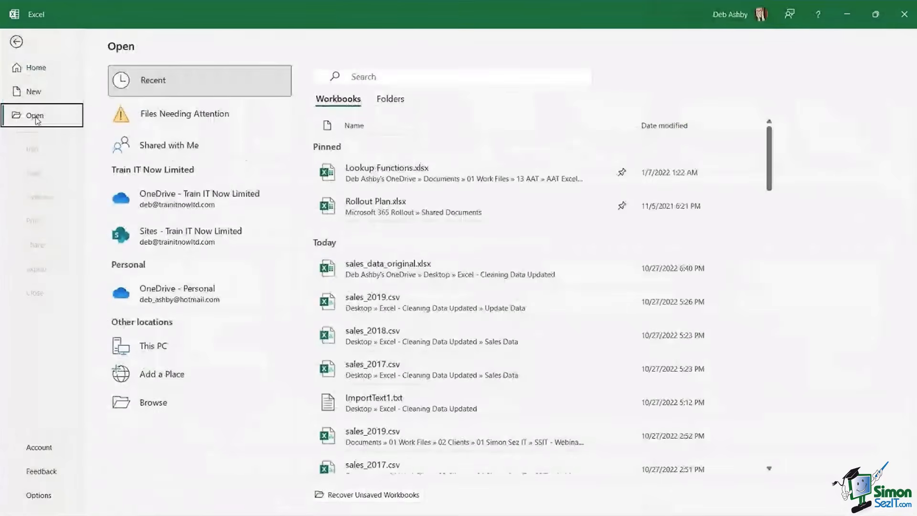
left_click(176, 410)
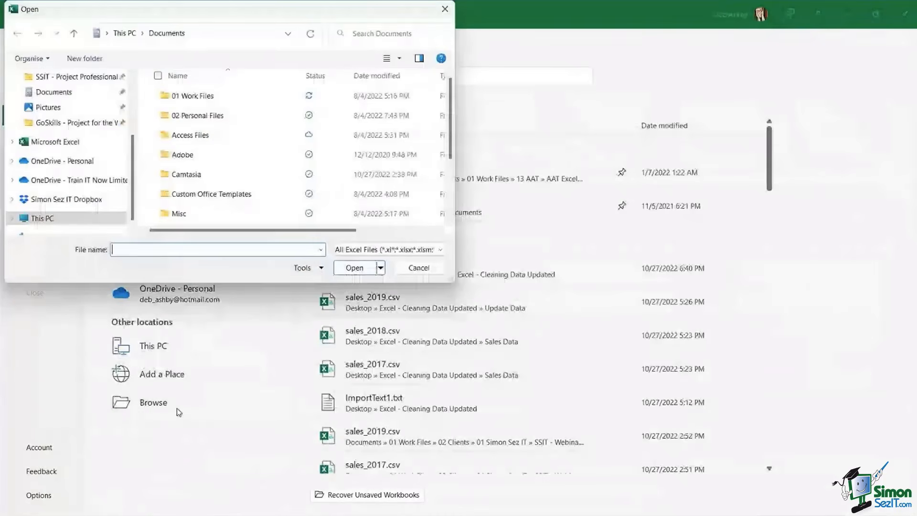
scroll(91, 151, "up", 3)
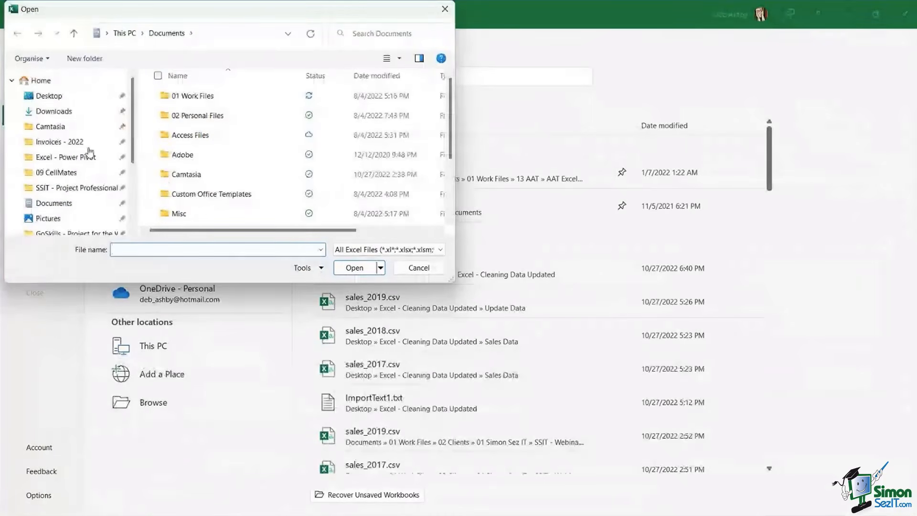
left_click(44, 96)
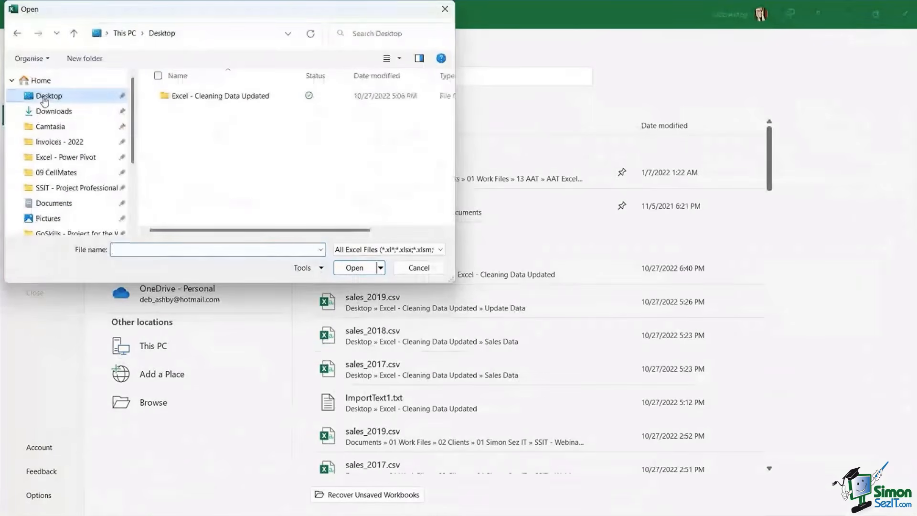
double_click(217, 98)
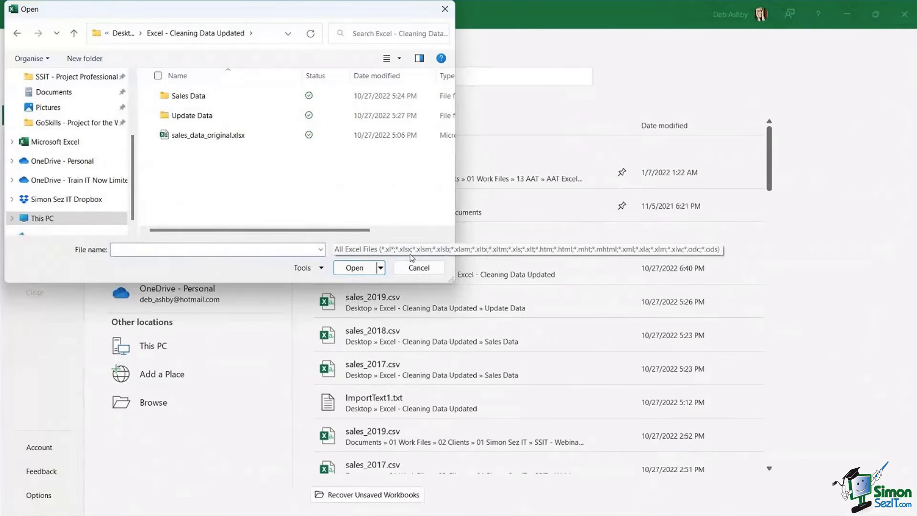
Step: Show all file types in the folder and open ImportText1.txt for import
left_click(439, 250)
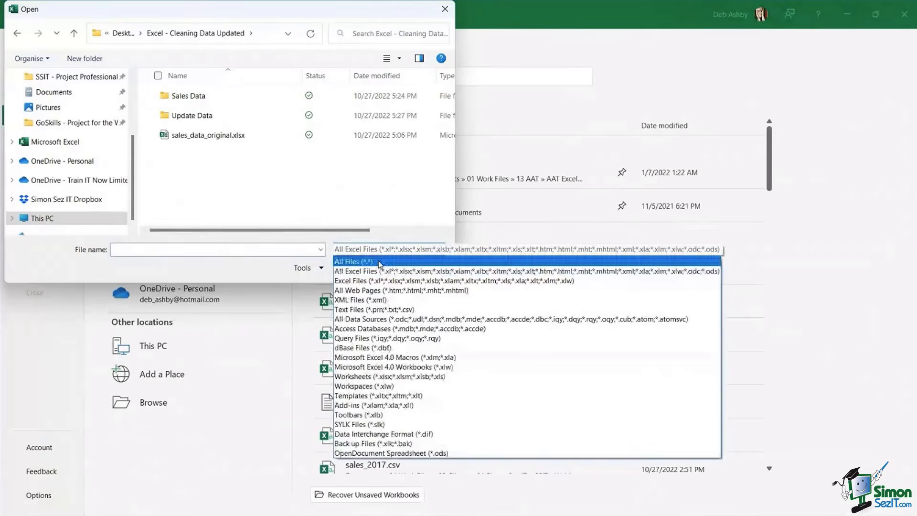
left_click(378, 263)
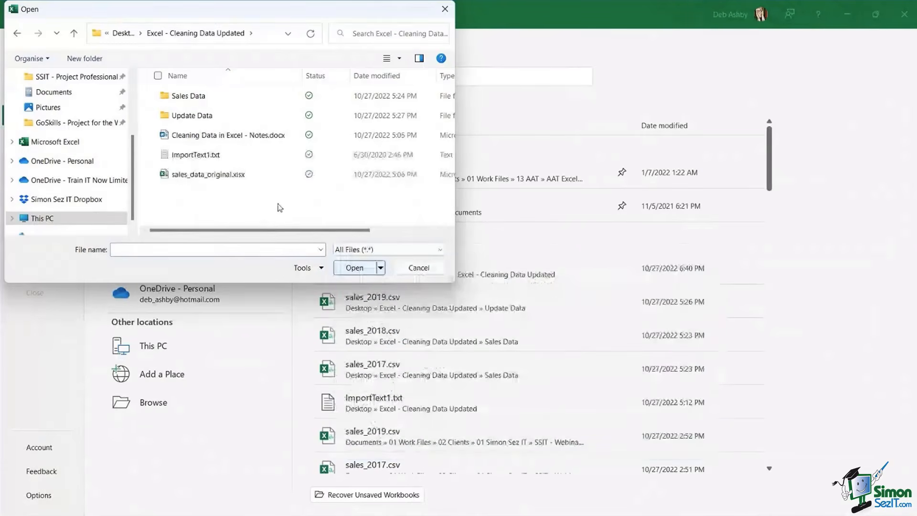
left_click(221, 156)
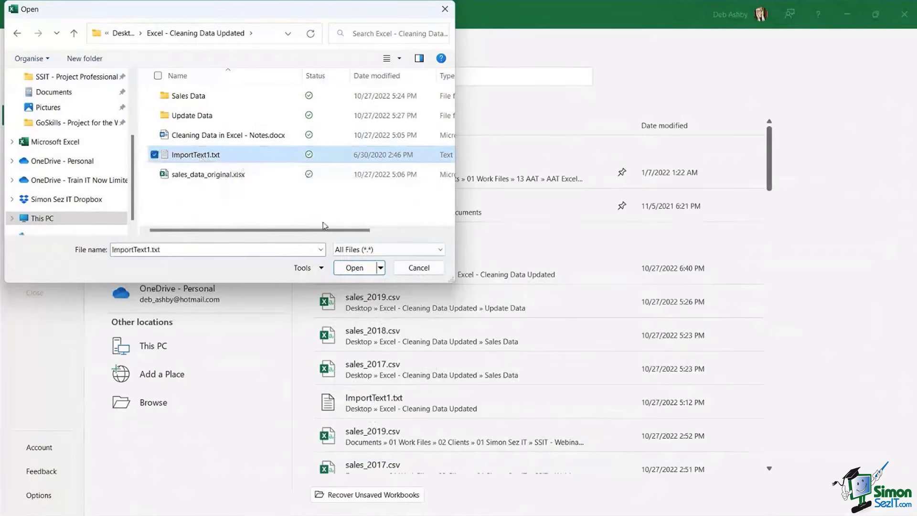
left_click(357, 268)
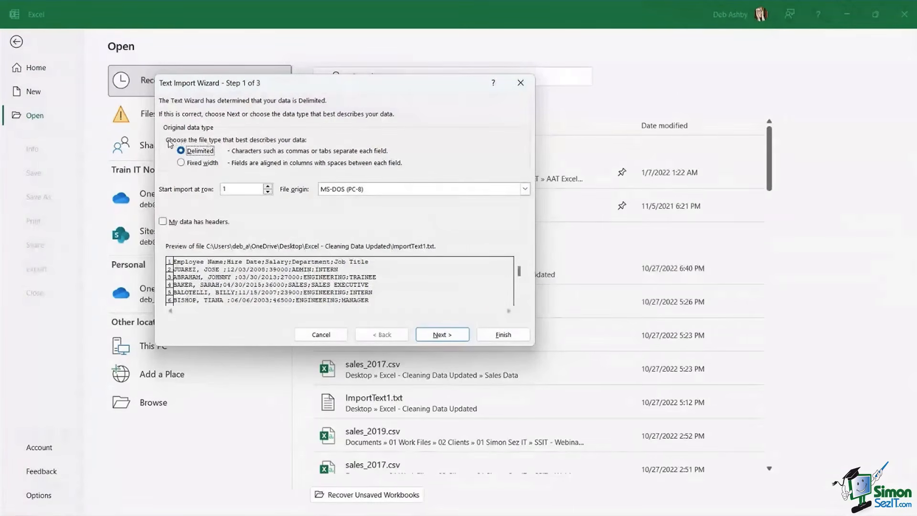
Step: Import the text as Delimited data, using Semicolon instead of Tab as the delimiter and keeping the General column format
left_click_drag(348, 86, 442, 93)
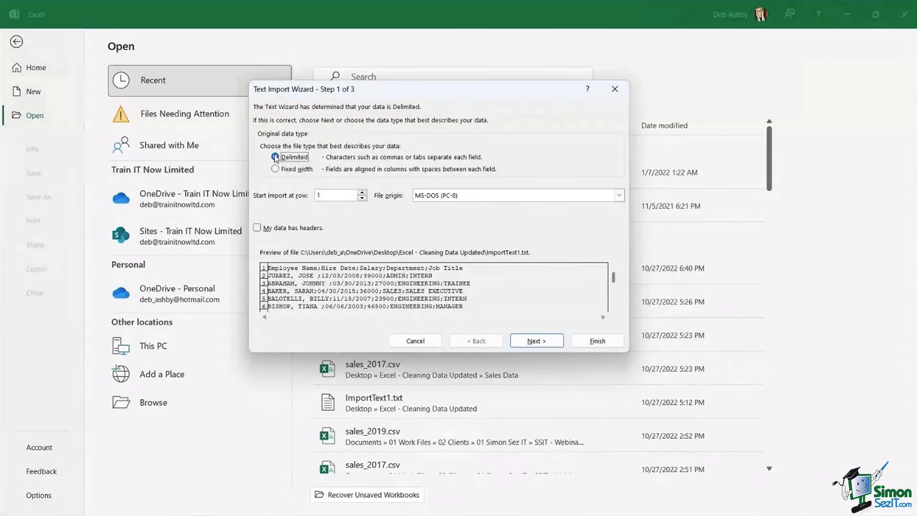
left_click(535, 341)
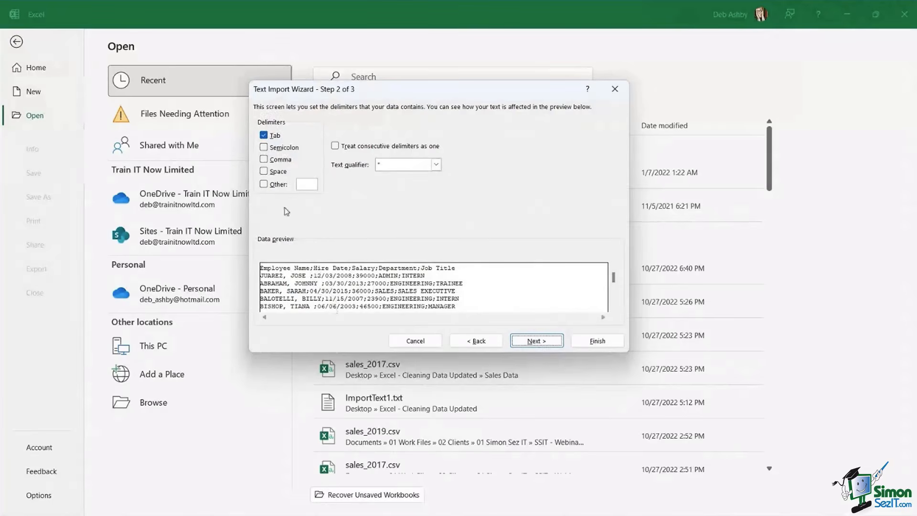
left_click(263, 135)
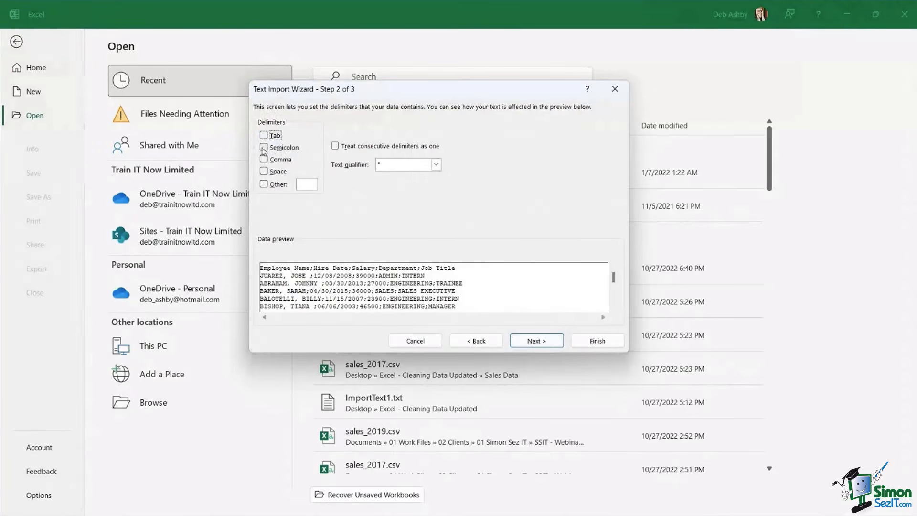
left_click(263, 148)
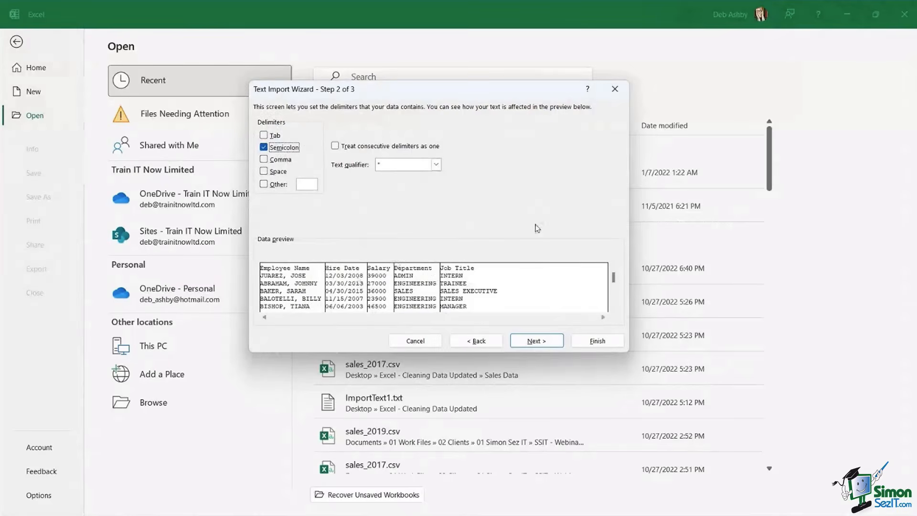
left_click(536, 342)
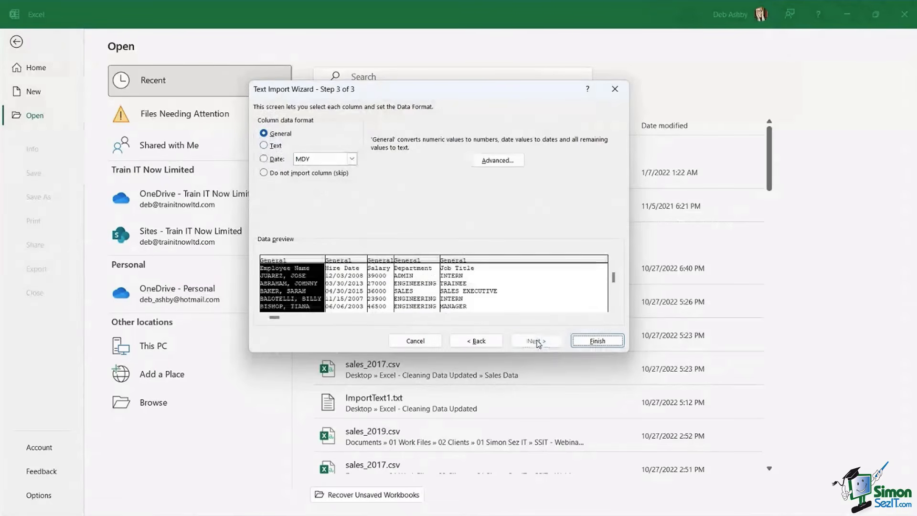
left_click(596, 342)
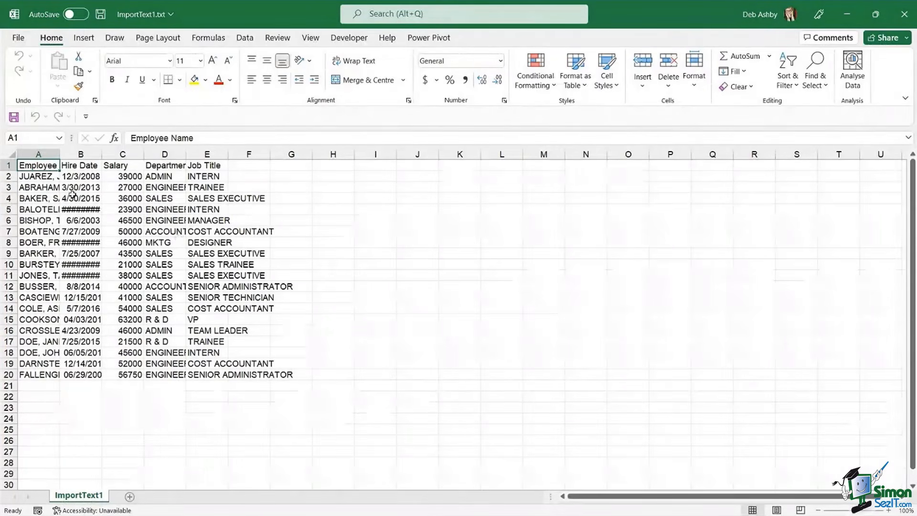
Step: AutoFit the widths of columns A through F to their contents
left_click(54, 153)
left_click_drag(54, 153, 253, 152)
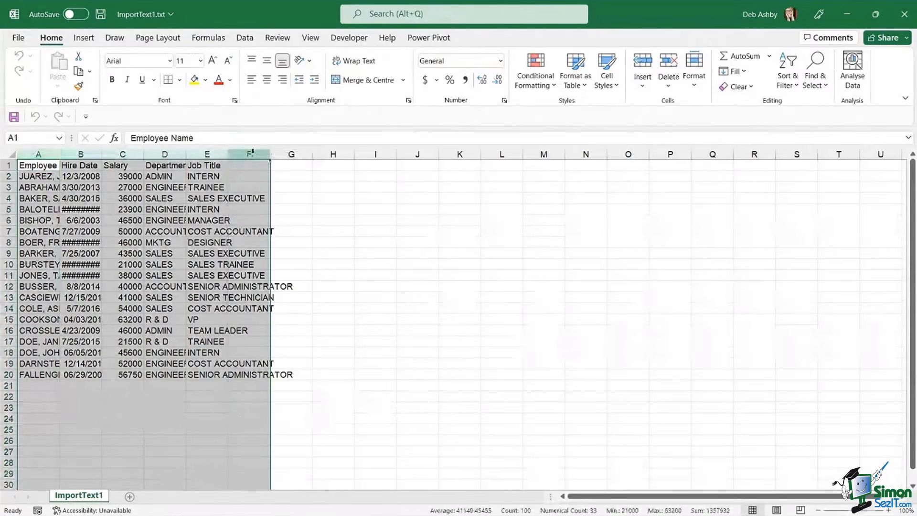
double_click(143, 154)
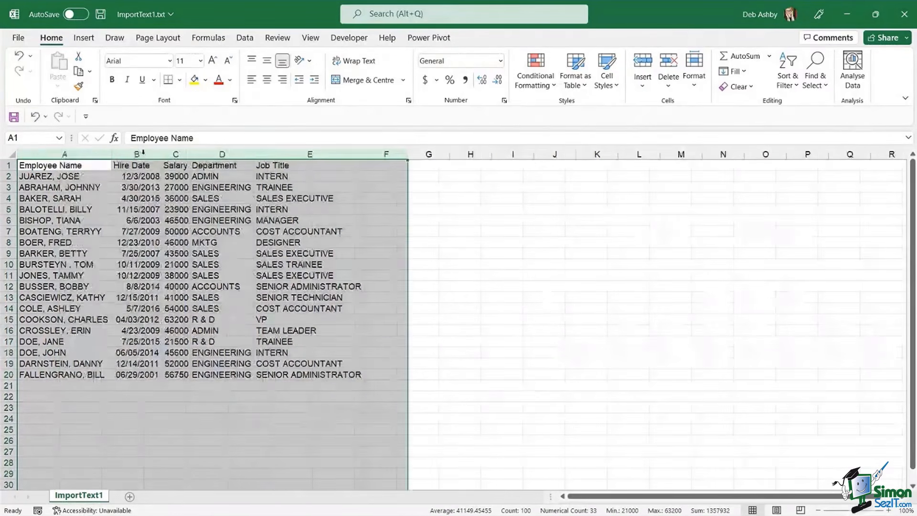
left_click(159, 221)
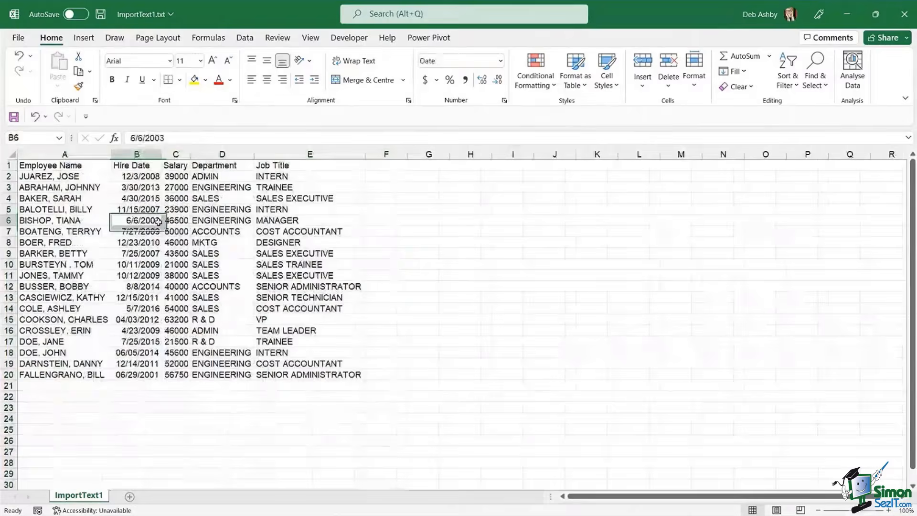
Step: Insert a blank column between the Employee Name and Hire Date columns
left_click(64, 164)
key("ctrl+space")
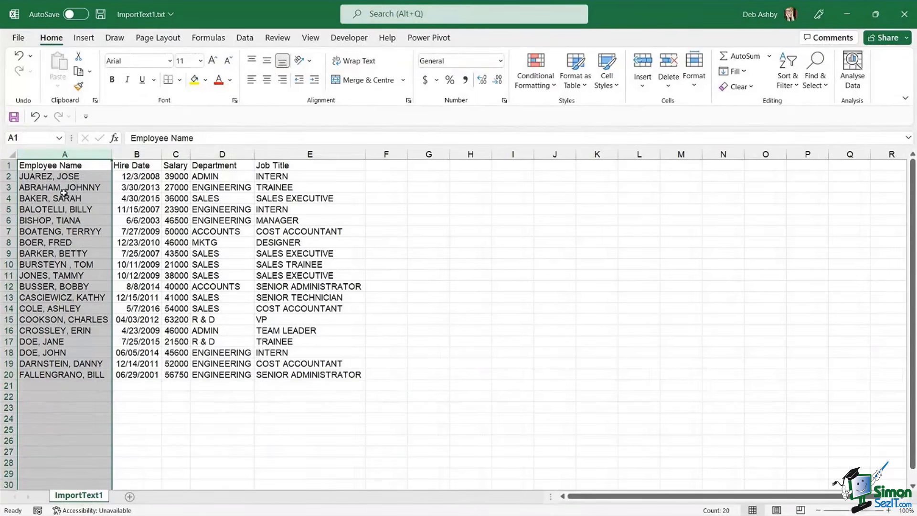
left_click(123, 153)
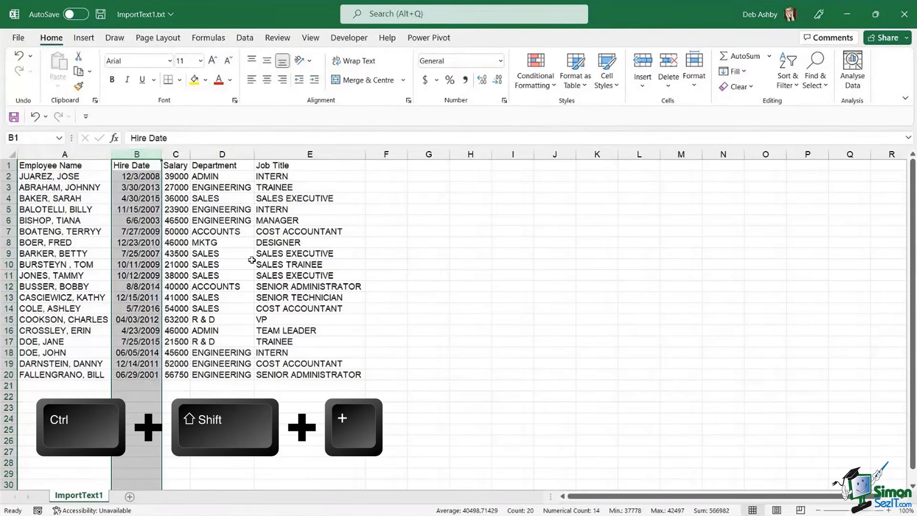
key("ctrl+shift+plus")
Step: Enter the first employee's name in B2 as first name then surname in proper case, and Flash Fill the rest of column B
left_click(128, 177)
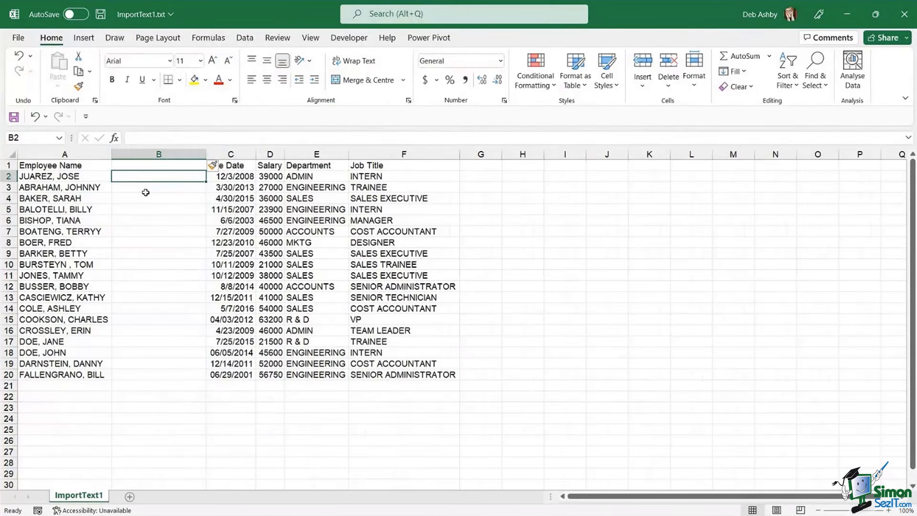
type("J")
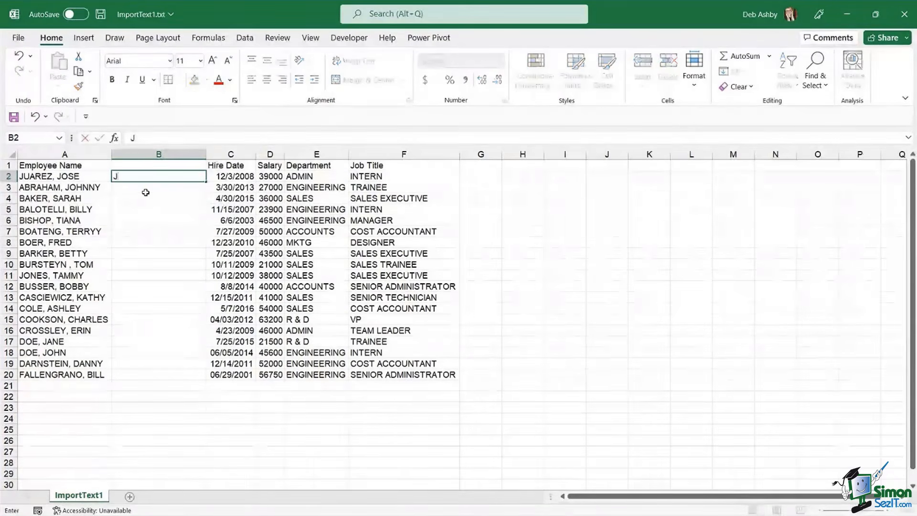
type("ose Juarez")
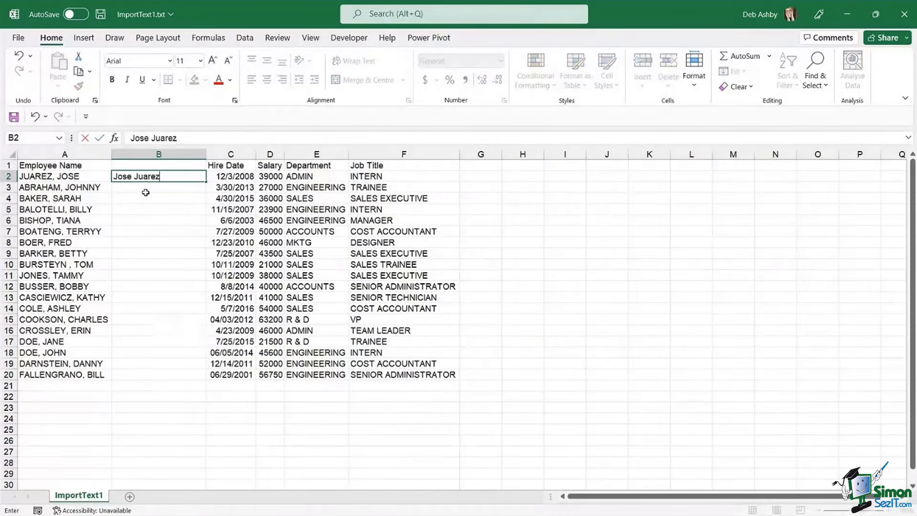
key("ctrl+Return")
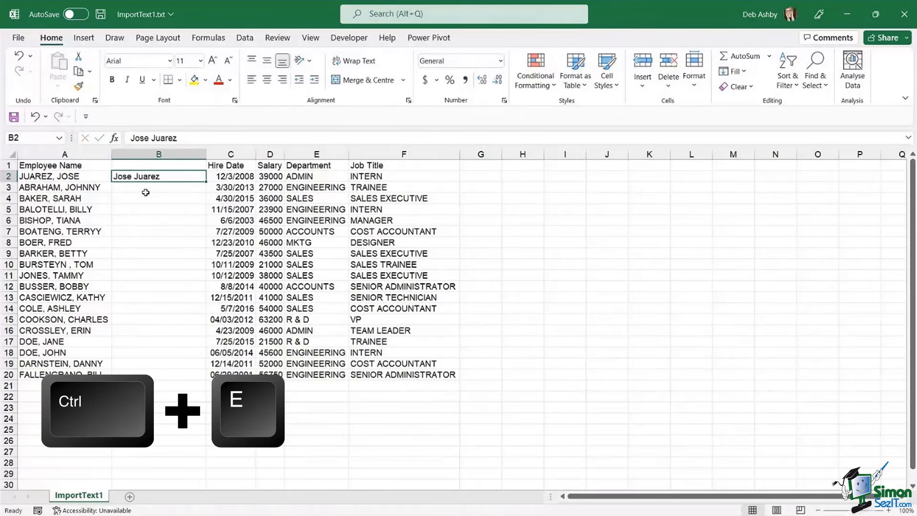
key("ctrl+e")
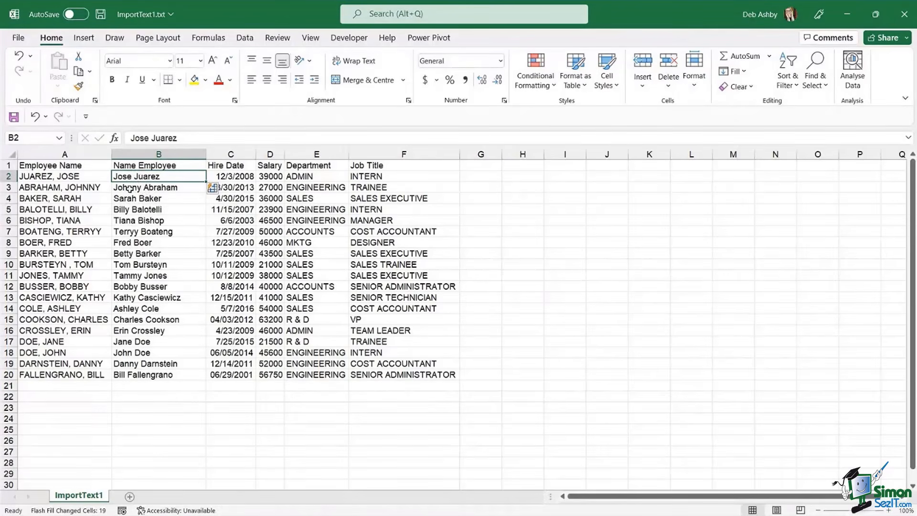
left_click(149, 211)
left_click(149, 221)
left_click(148, 232)
left_click(149, 242)
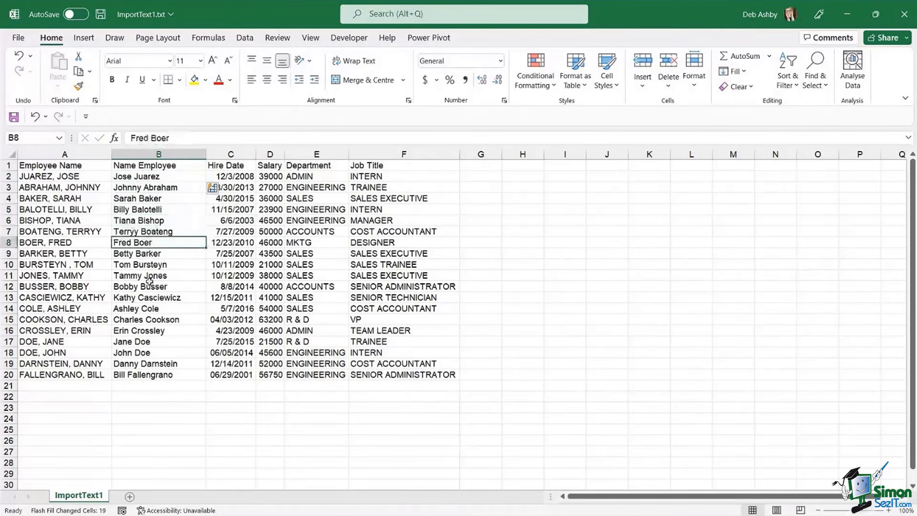
left_click(158, 287)
Step: Clear the flash-filled header in B1 and move the "Employee Name" header from A1 to B1
left_click(118, 166)
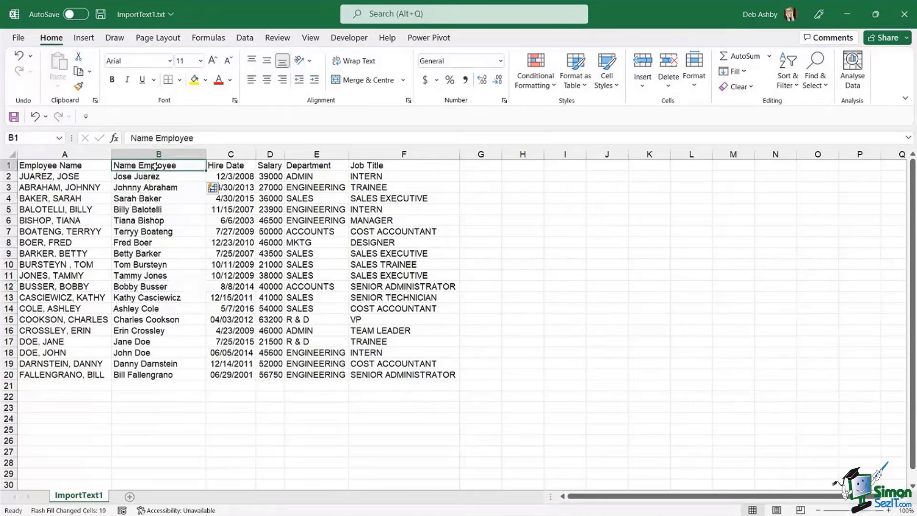
key("Delete")
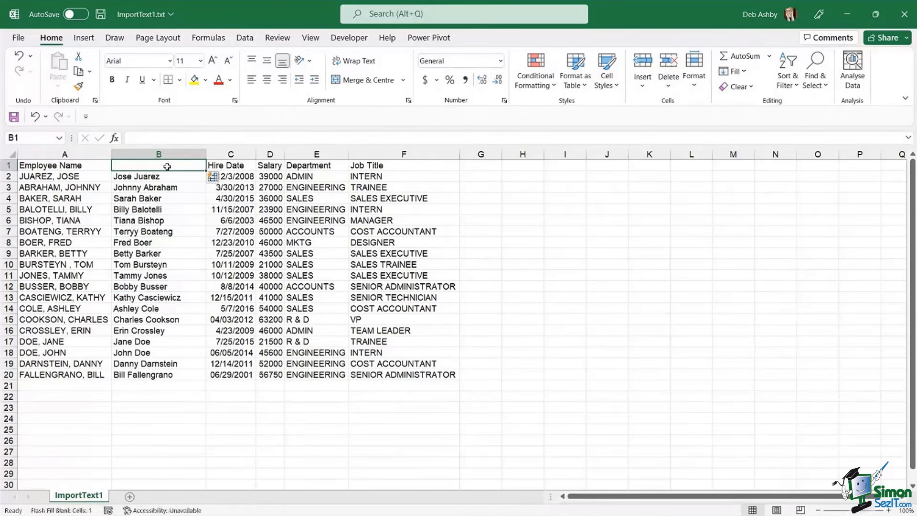
left_click(105, 168)
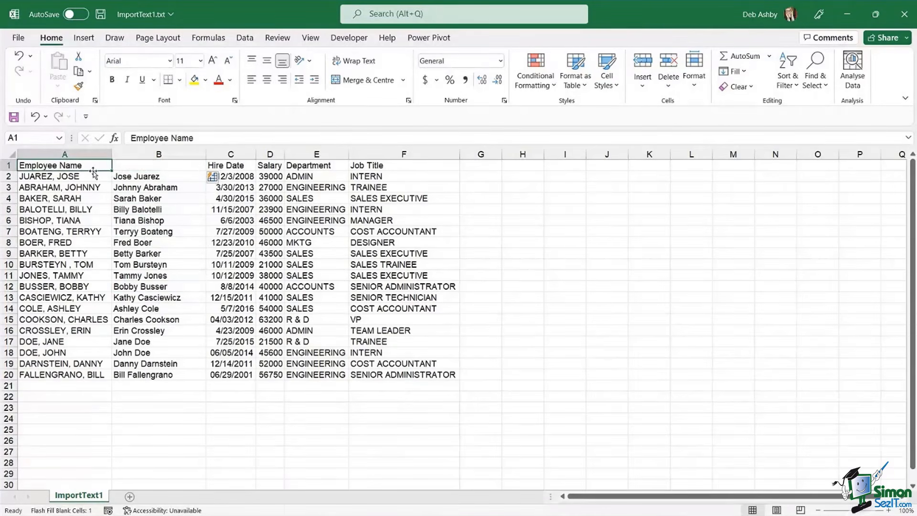
left_click_drag(94, 169, 176, 171)
left_click(157, 231)
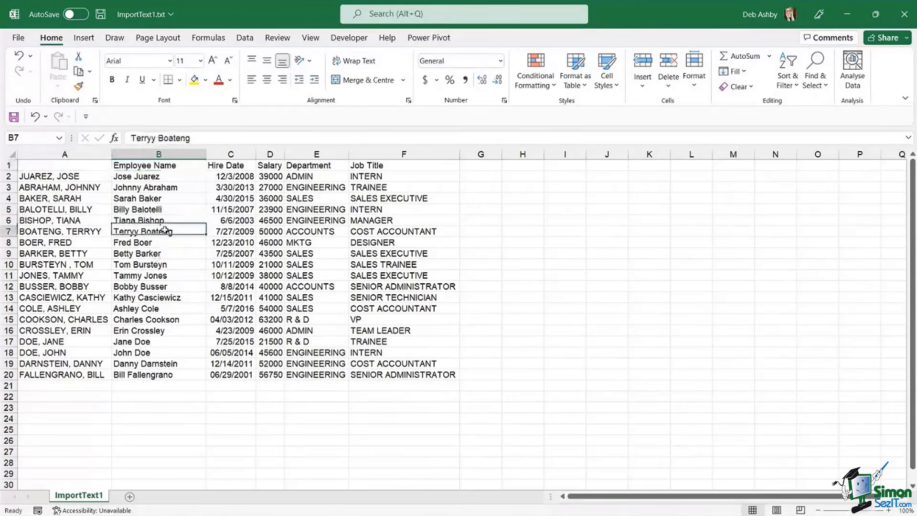
Step: Delete column A containing the original uppercase employee names
left_click(86, 155)
right_click(84, 155)
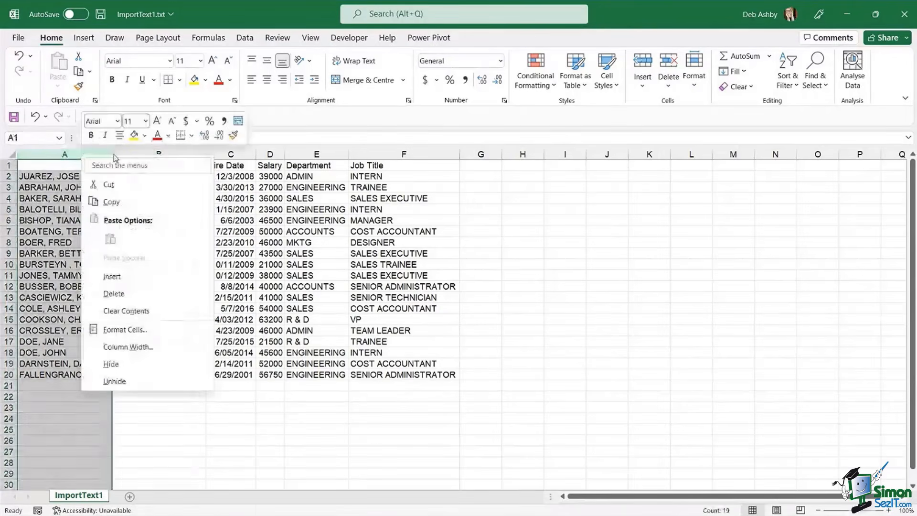
left_click(127, 293)
left_click(71, 198)
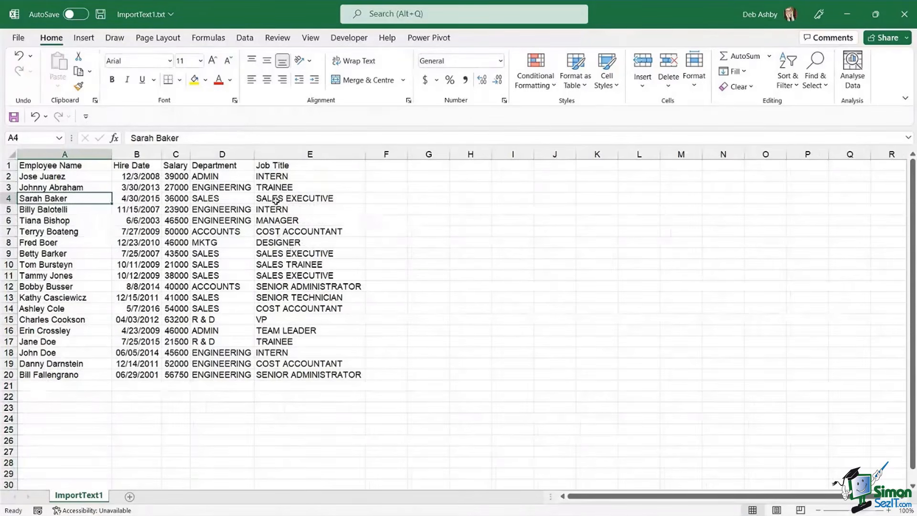
Step: Insert a blank column before Job Title and Flash Fill it with proper-case departments, starting with "Admin" in E2 and "Engineering" in E3
left_click(273, 153)
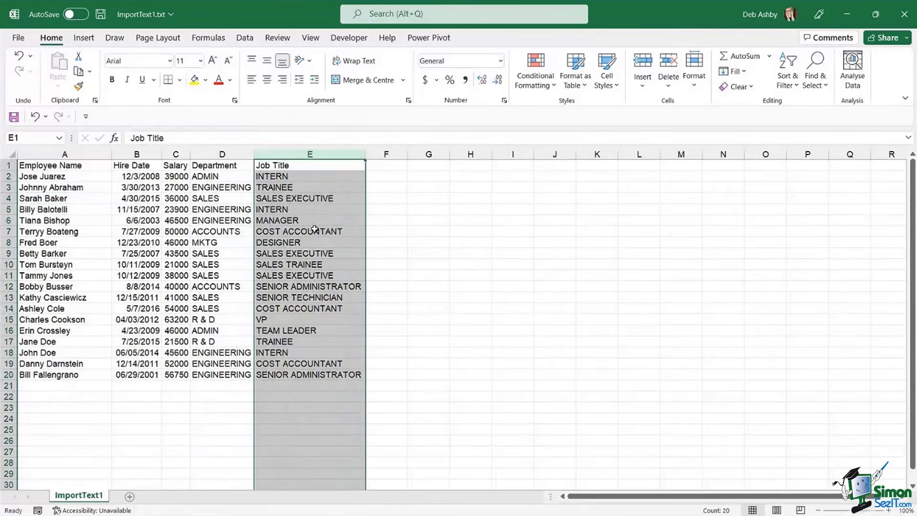
key("ctrl+plus")
left_click_drag(213, 177, 213, 375)
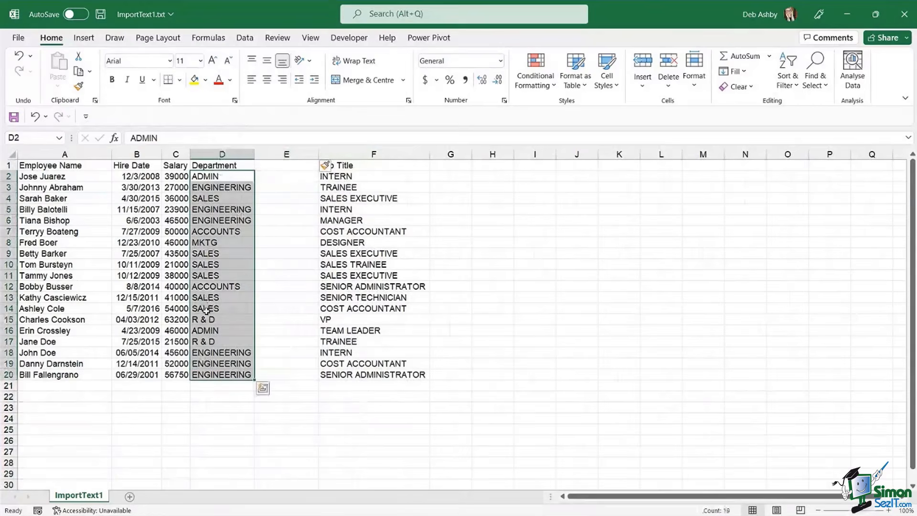
left_click(271, 177)
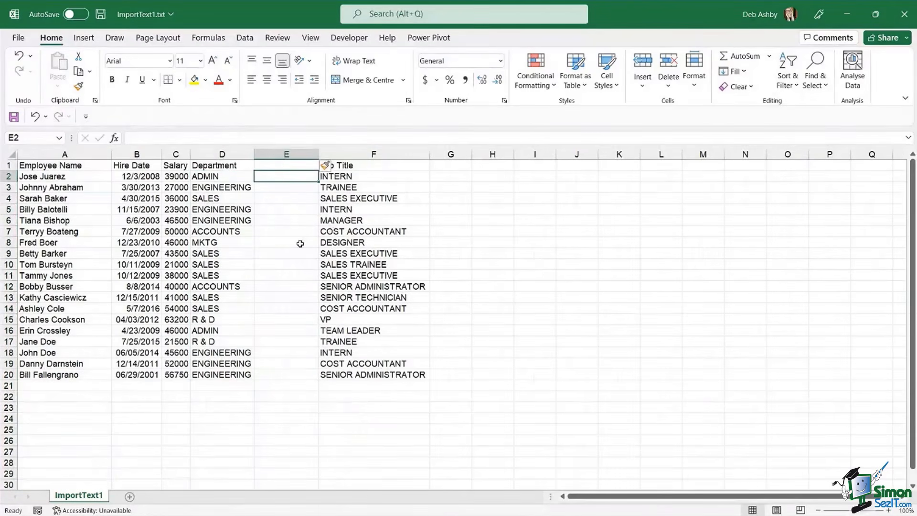
type("Admin")
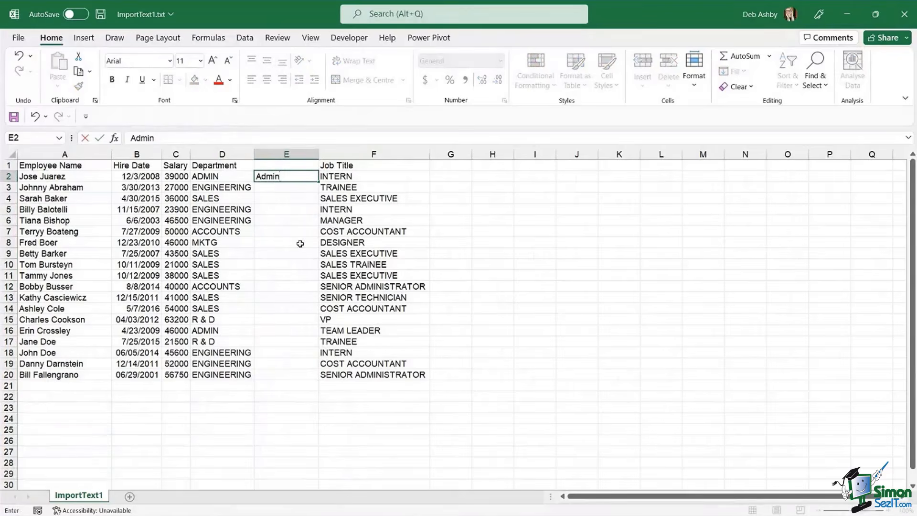
key("Return")
type("Engineering")
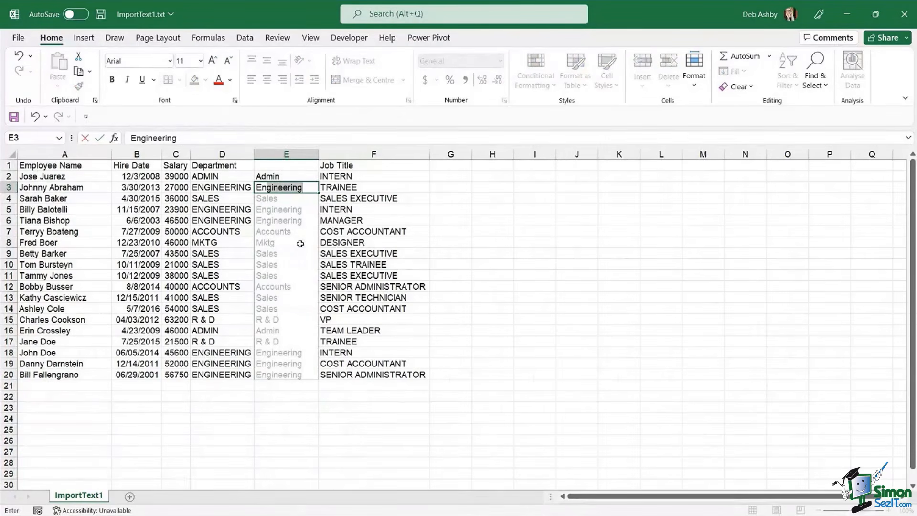
key("Return")
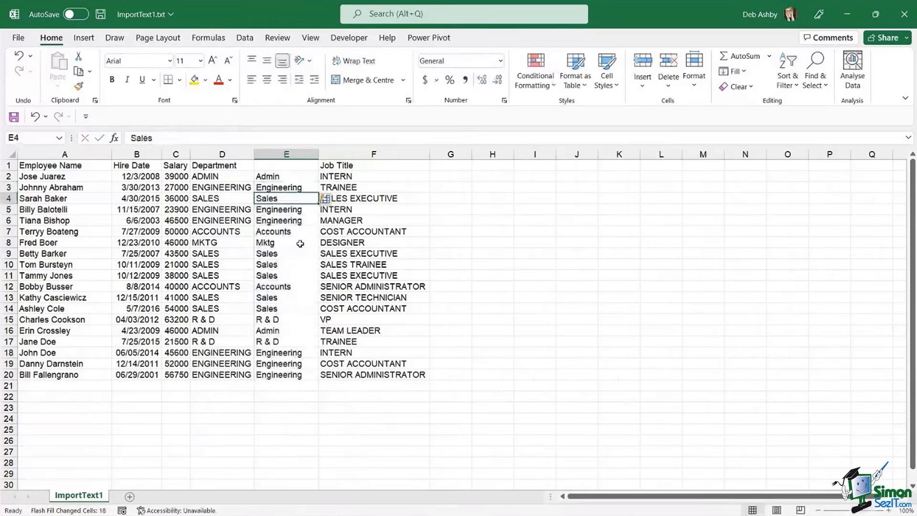
Step: Move the "Department" header from D1 to E1 and delete the old uppercase department column D
left_click(230, 166)
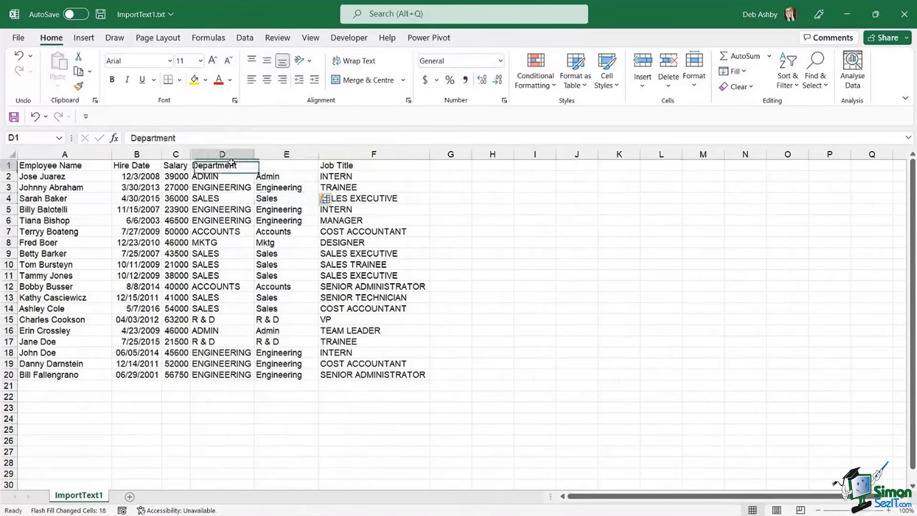
left_click_drag(230, 173, 293, 173)
left_click(232, 154)
right_click(233, 154)
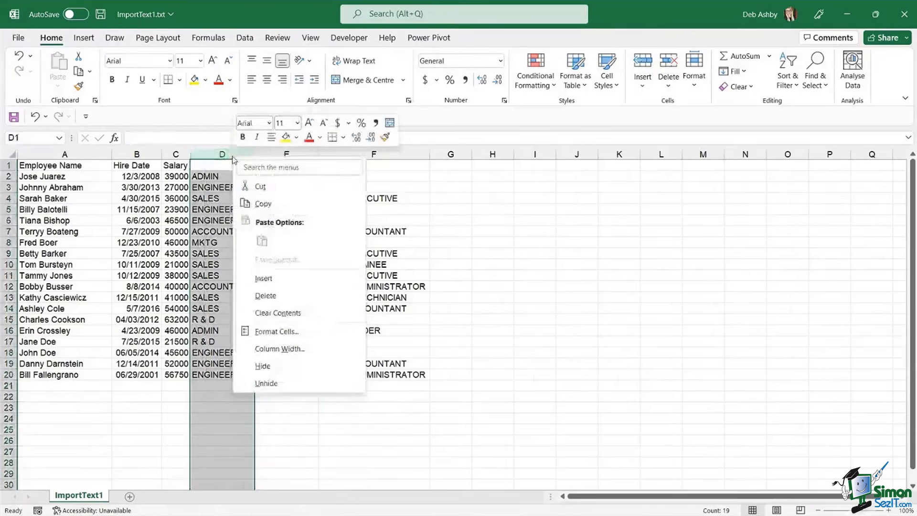
left_click(279, 296)
left_click(282, 252)
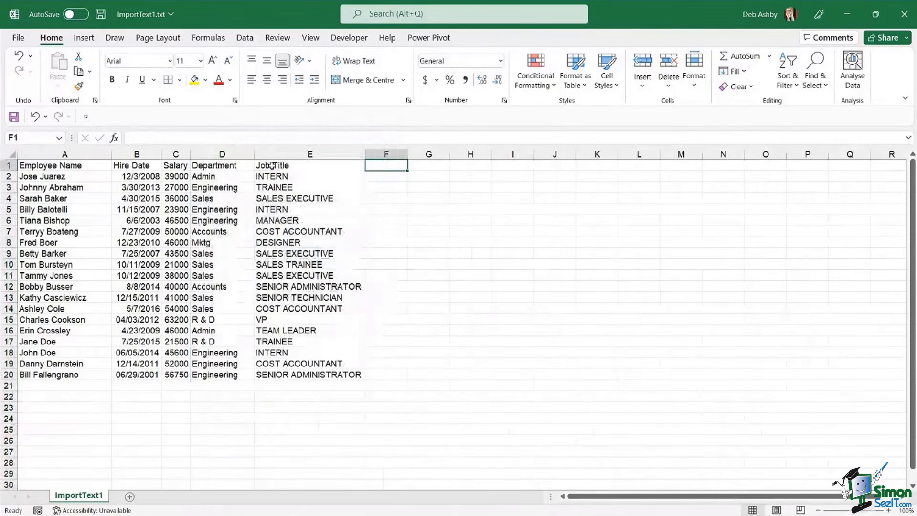
Step: Enter "Intern" in F2, Flash Fill the remaining job titles in proper case down column F, and AutoFit that column
left_click(278, 175)
key("ctrl+shift+Down")
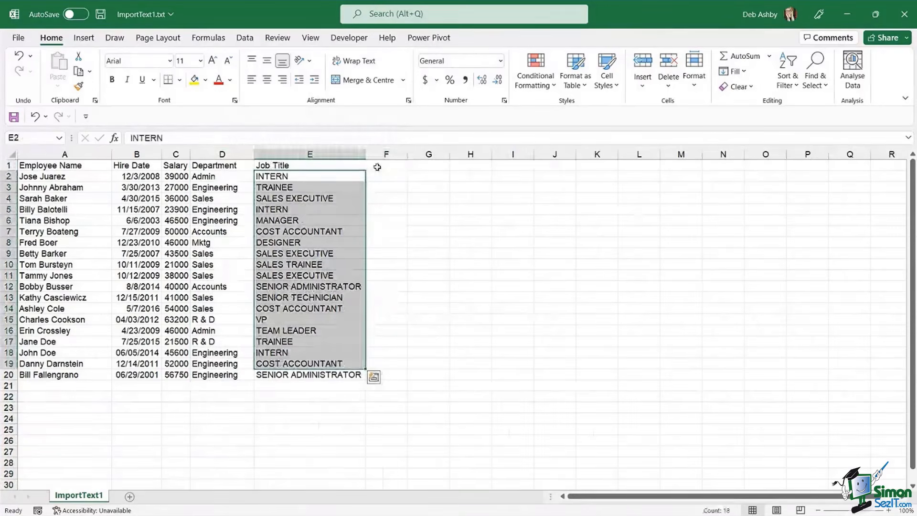
left_click(399, 174)
left_click_drag(408, 154, 428, 153)
type("Intern")
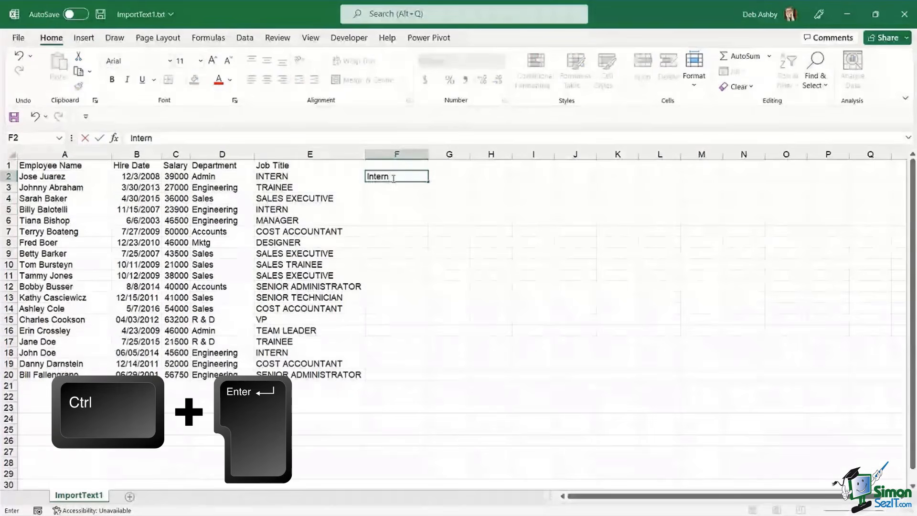
key("ctrl+Return")
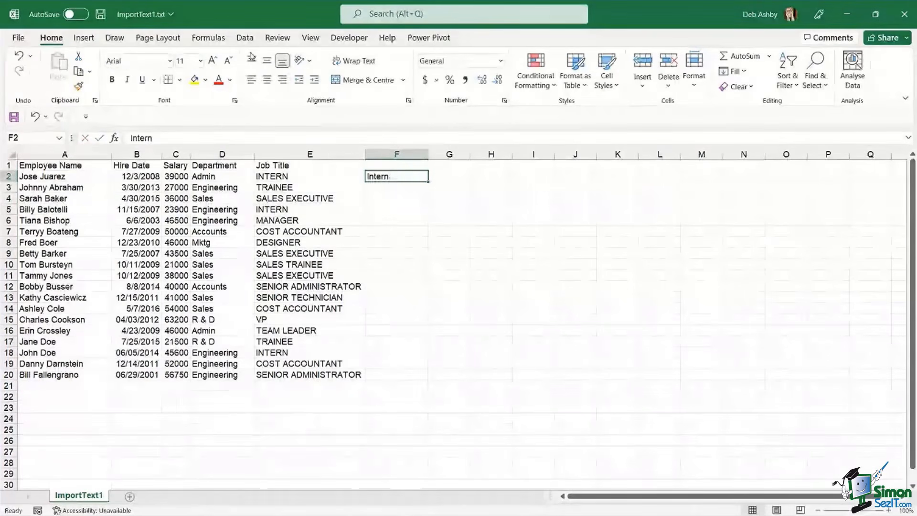
left_click(245, 38)
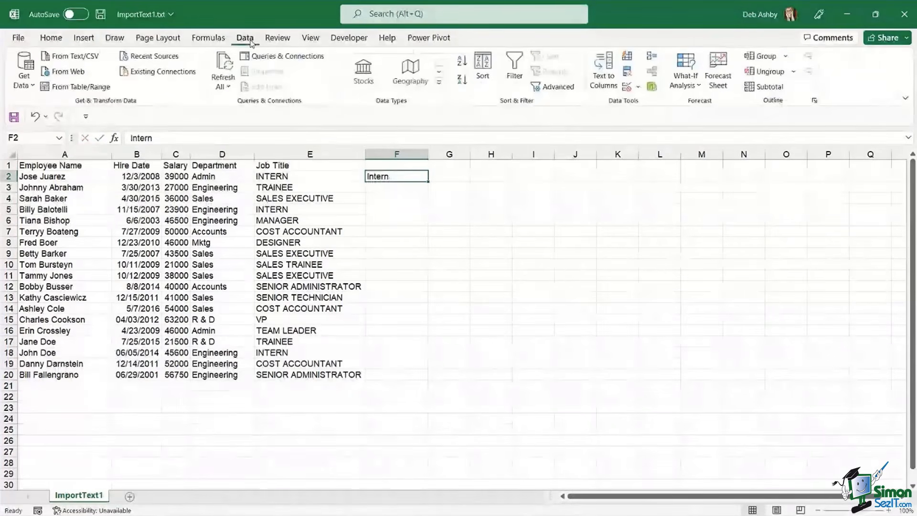
left_click(627, 58)
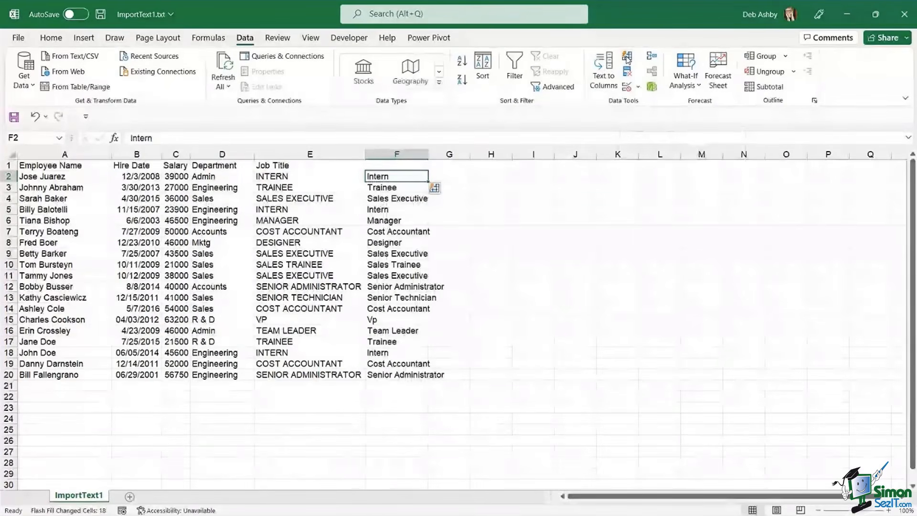
double_click(430, 154)
left_click(403, 243)
Step: Move the "Job Title" header from E1 to F1 and delete the old uppercase job title column E
left_click(311, 166)
left_click_drag(311, 171, 404, 168)
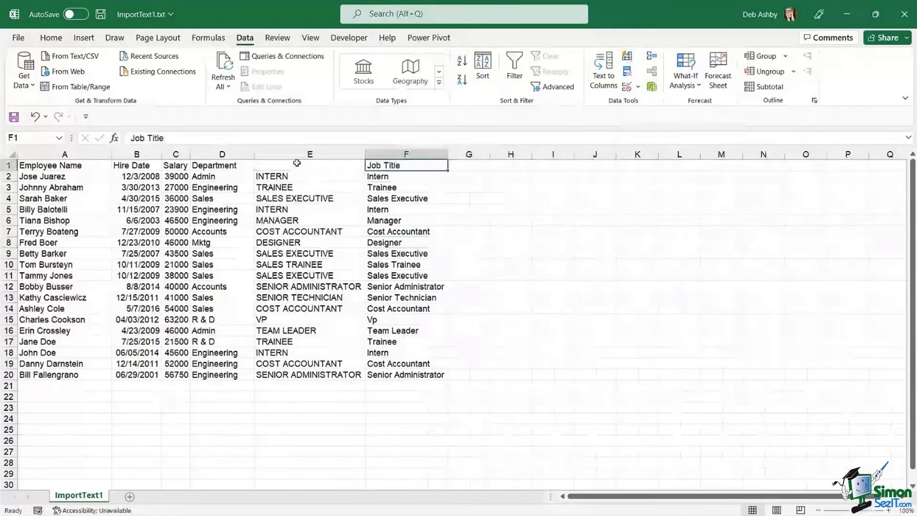
right_click(296, 153)
left_click(325, 296)
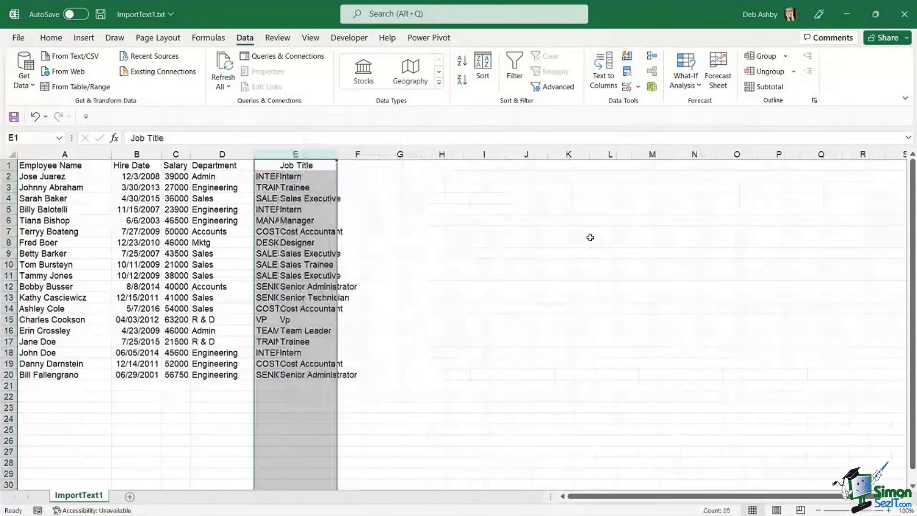
left_click(305, 210)
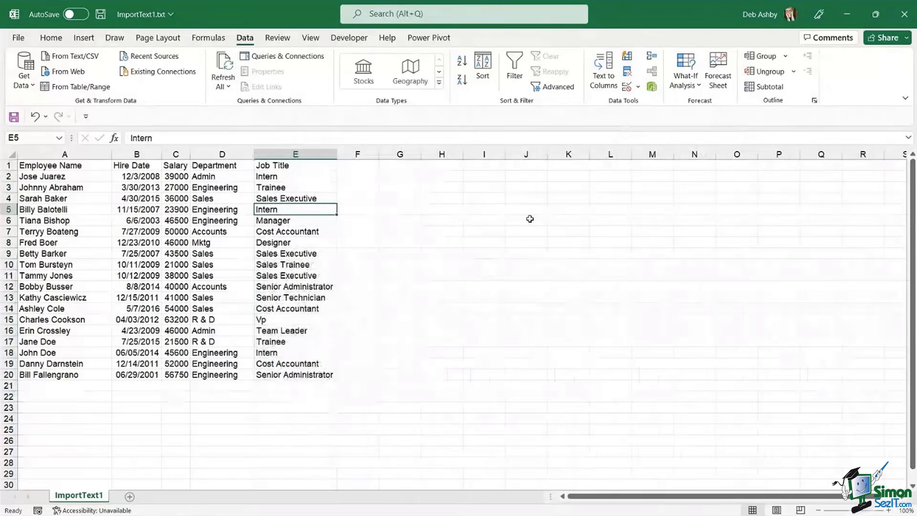
left_click(224, 243)
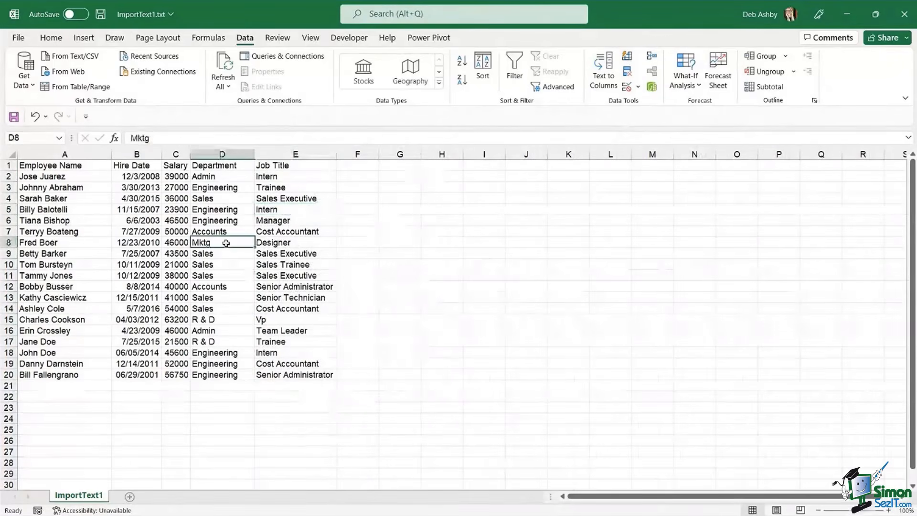
Step: Format the Salary column in the dollar accounting number format with no decimal places
left_click(176, 154)
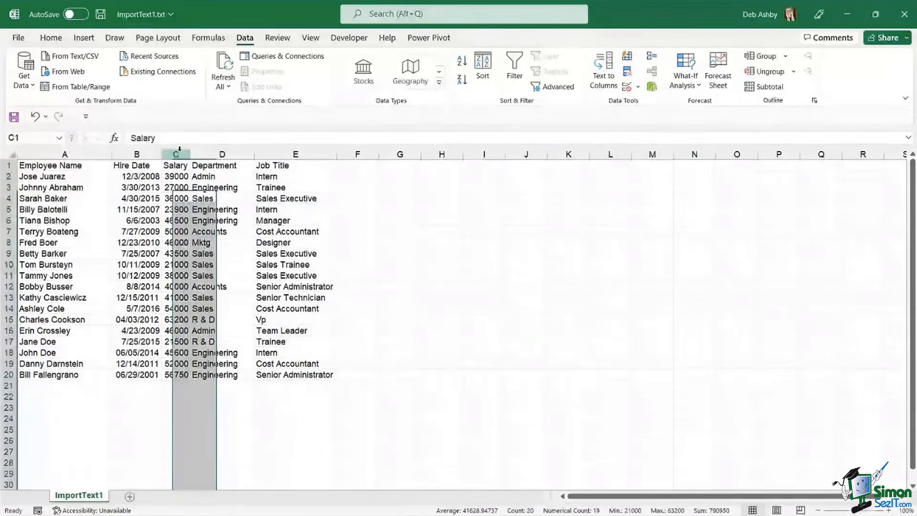
left_click(51, 38)
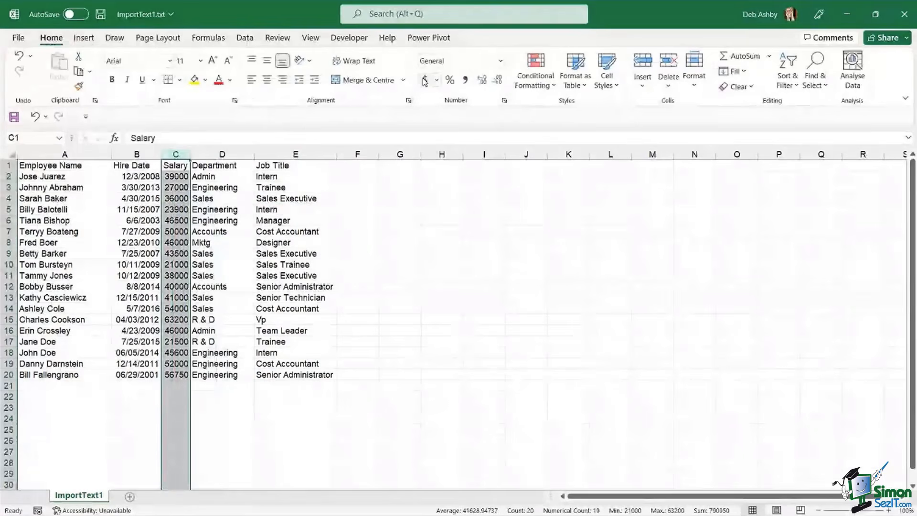
left_click(425, 80)
left_click(498, 80)
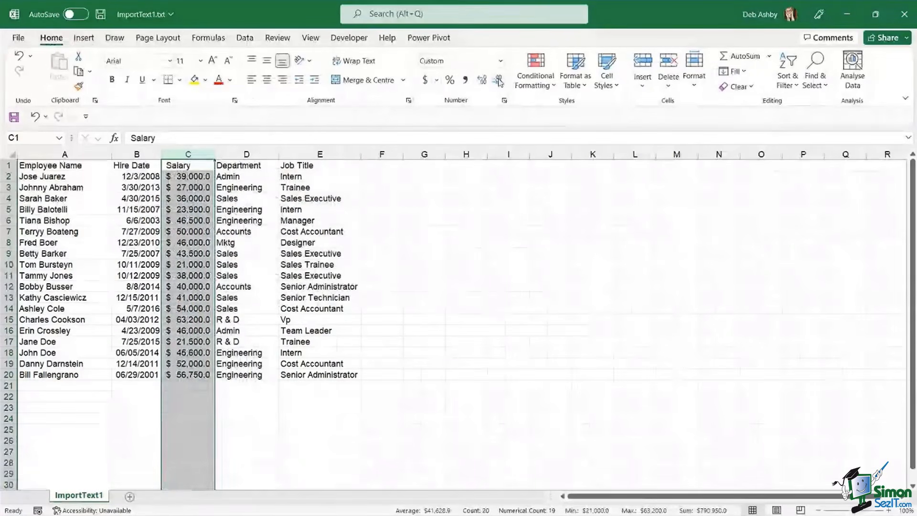
left_click(498, 80)
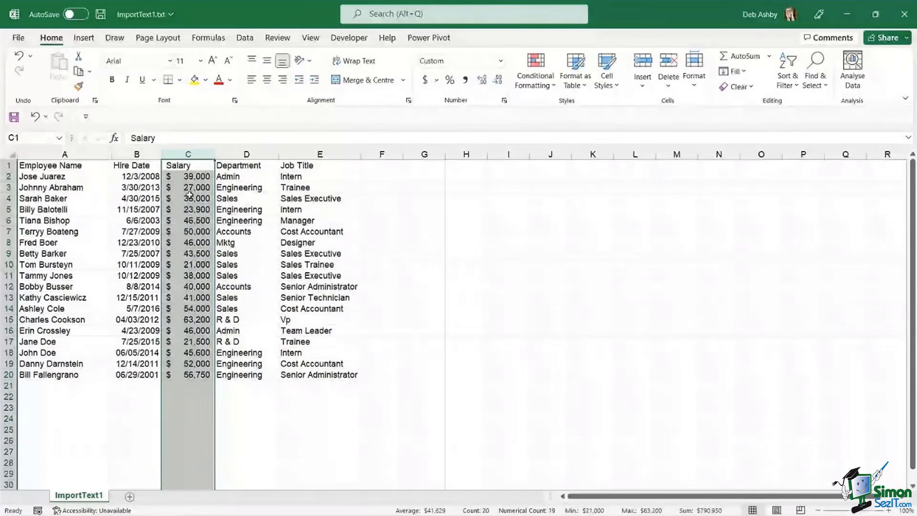
left_click(244, 209)
left_click(140, 197)
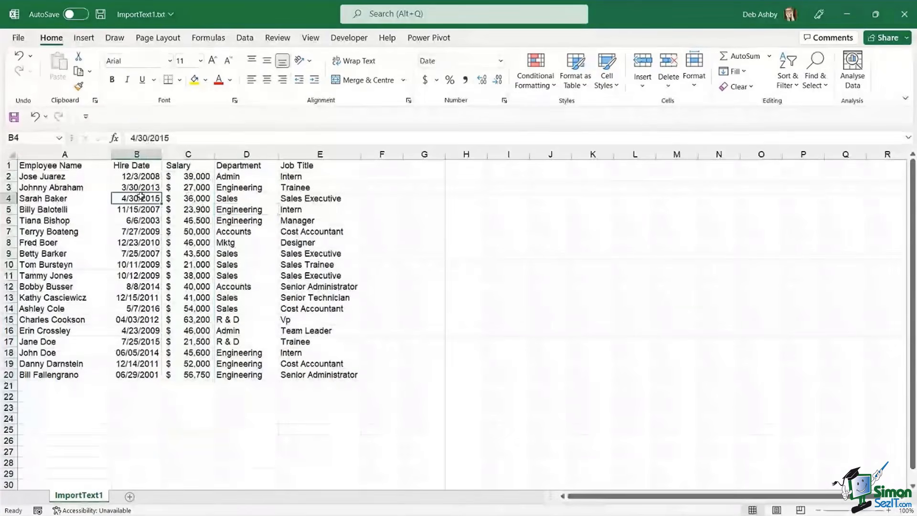
left_click(265, 209)
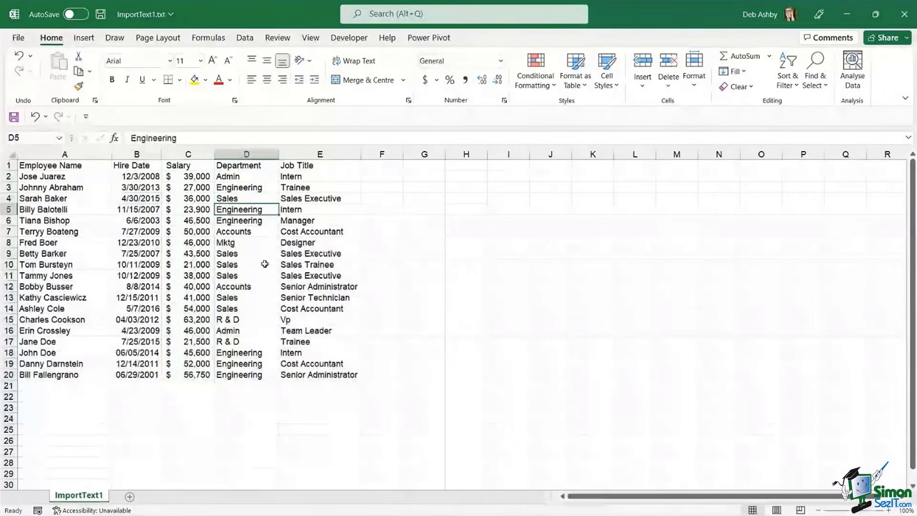
key("ctrl+t")
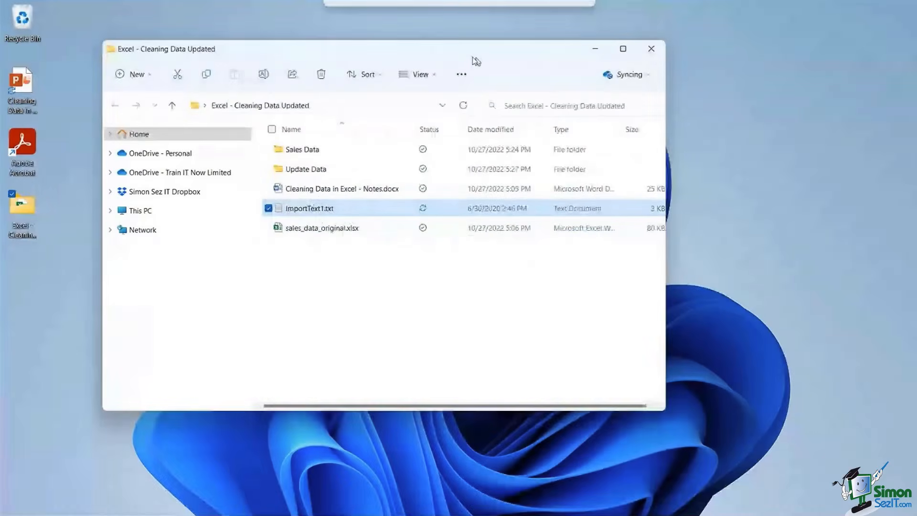
Step: Switch to File Explorer and open sales_2017.csv from the Sales Data folder
left_click(346, 337)
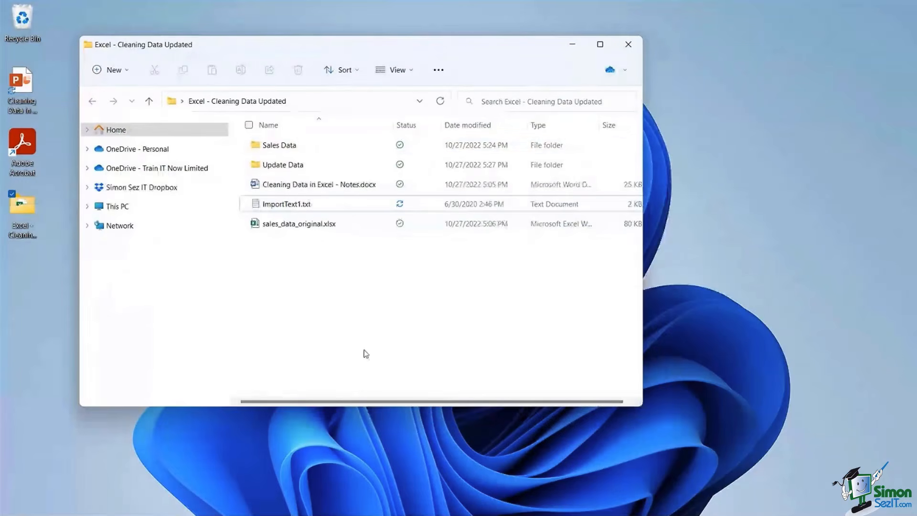
left_click(268, 146)
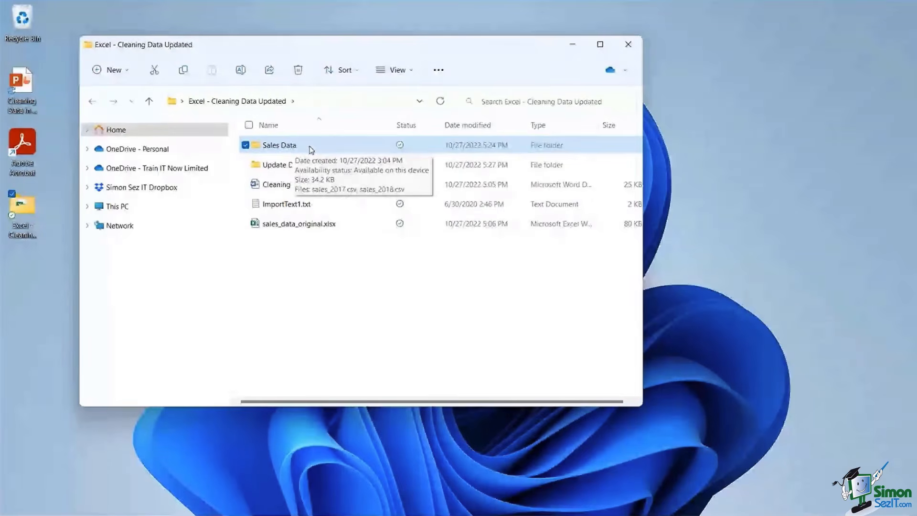
double_click(309, 146)
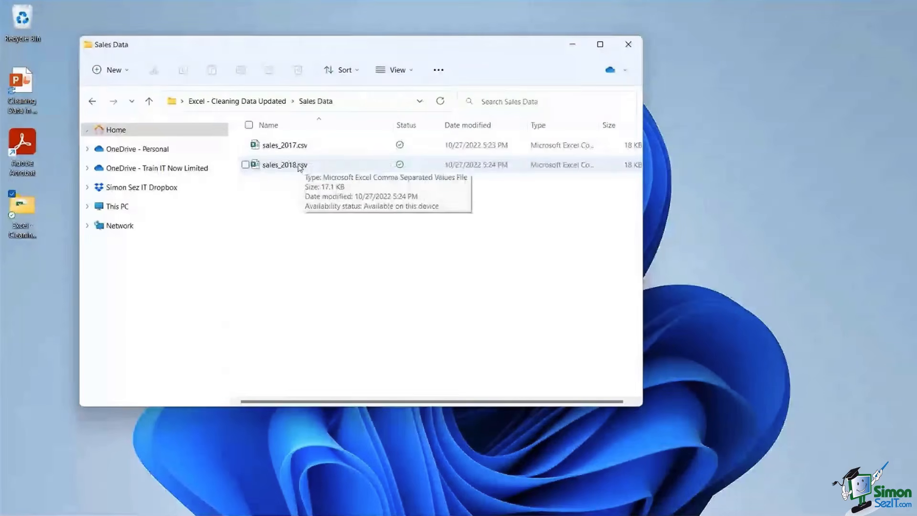
left_click(290, 148)
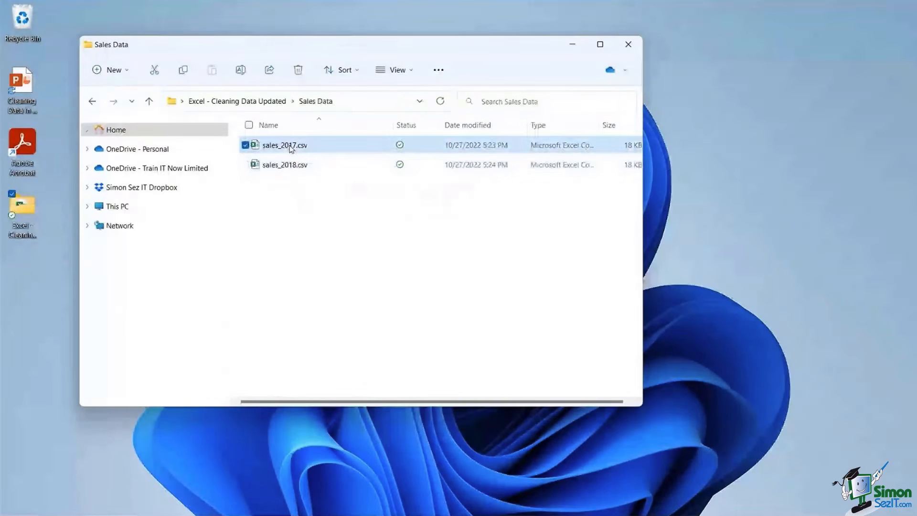
double_click(291, 146)
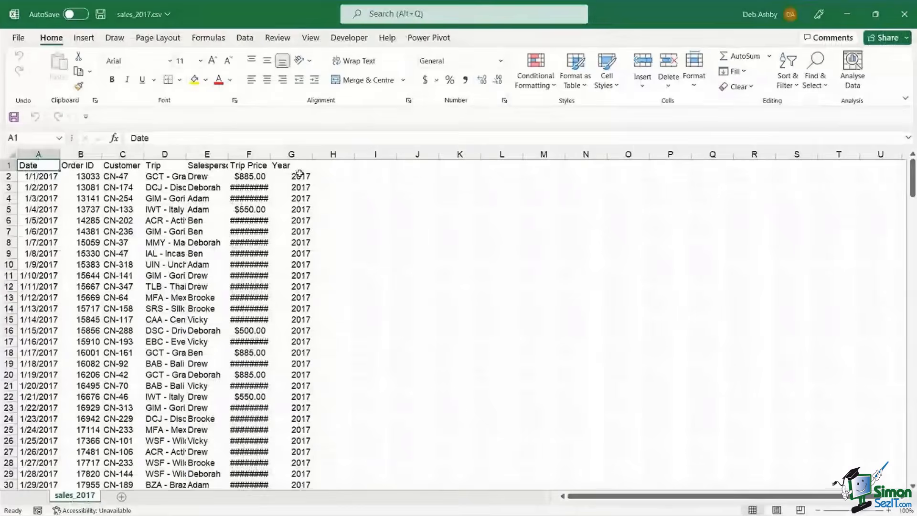
Step: AutoFit the Trip Price, Trip and Salesperson columns in sales_2017.csv while reviewing the sheet's columns
double_click(271, 155)
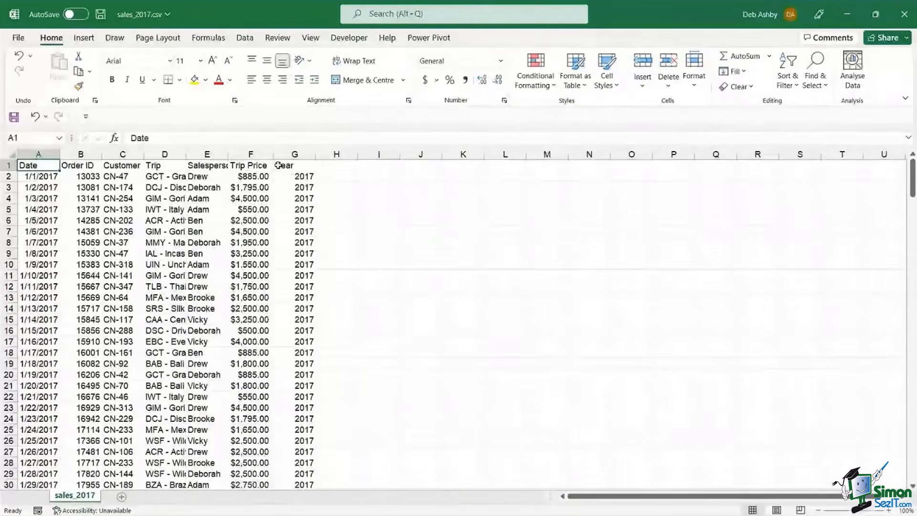
left_click(165, 232)
left_click(38, 154)
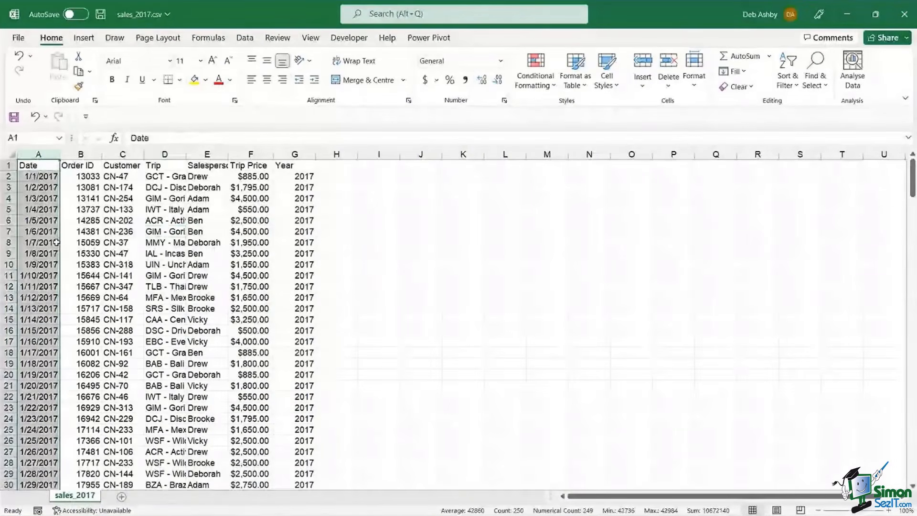
left_click(80, 154)
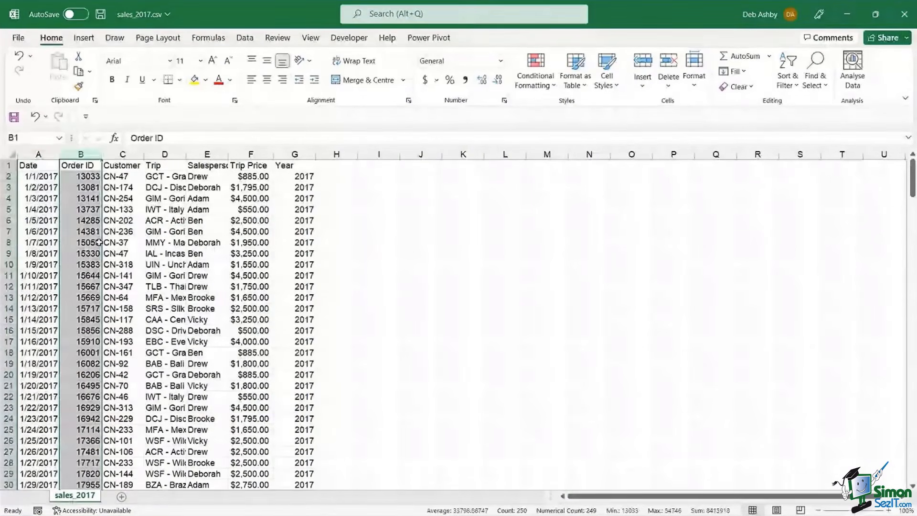
left_click(129, 154)
left_click(129, 154)
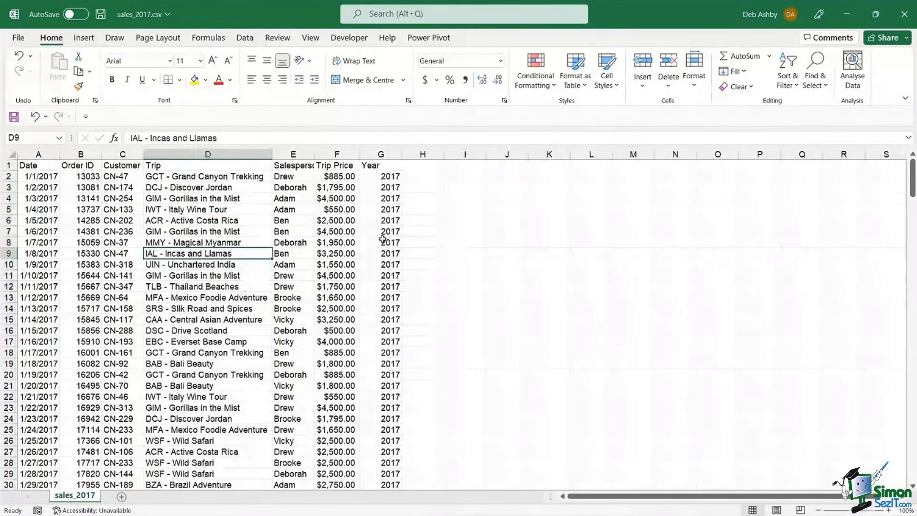
left_click(195, 155)
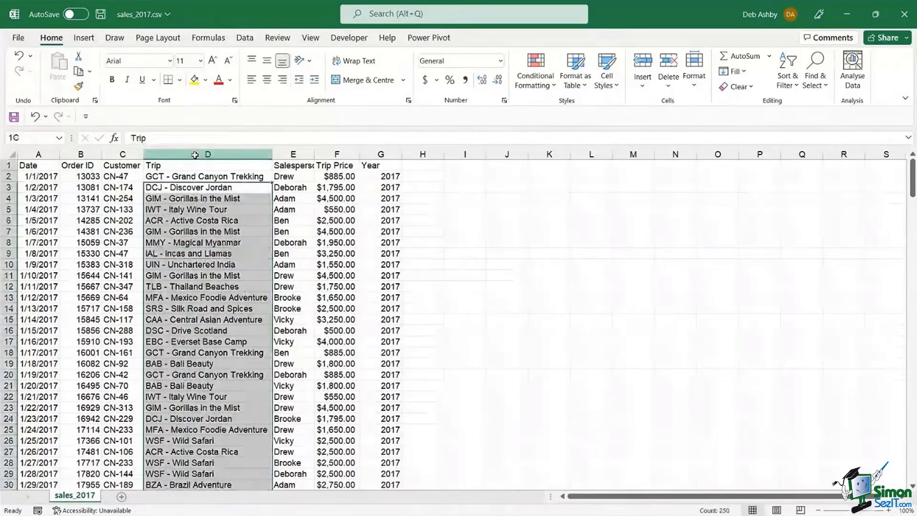
left_click(307, 151)
double_click(315, 152)
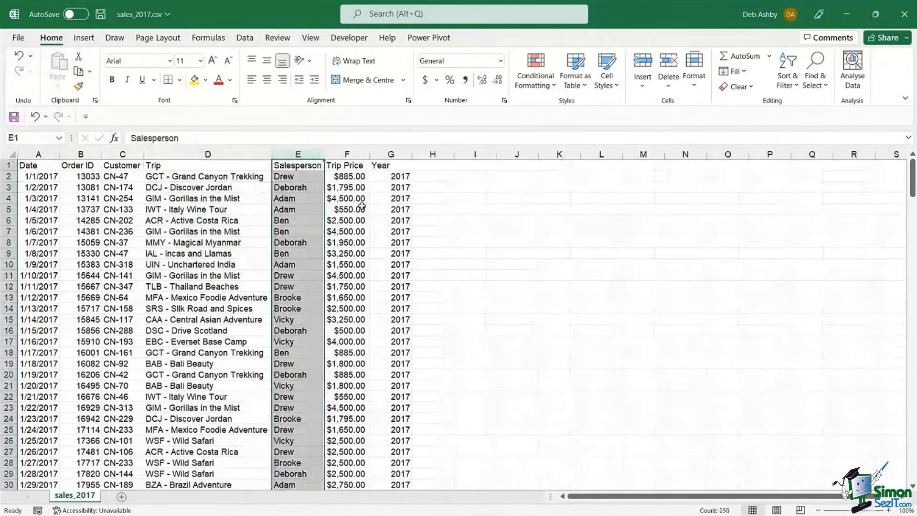
left_click(388, 178)
left_click(206, 264)
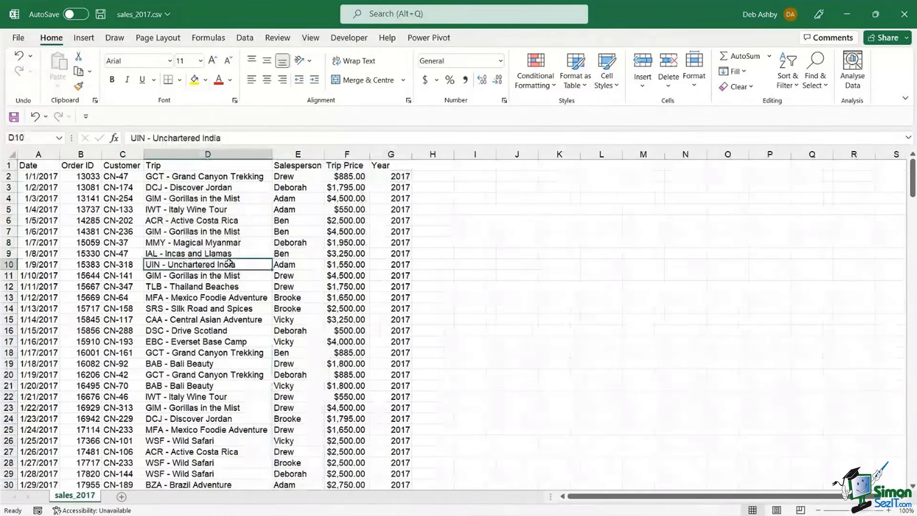
Step: Switch to File Explorer to look over the CSV files in the Sales Data folder, and return to the sales_2017 sheet
mouse_move(462, 505)
left_click(420, 503)
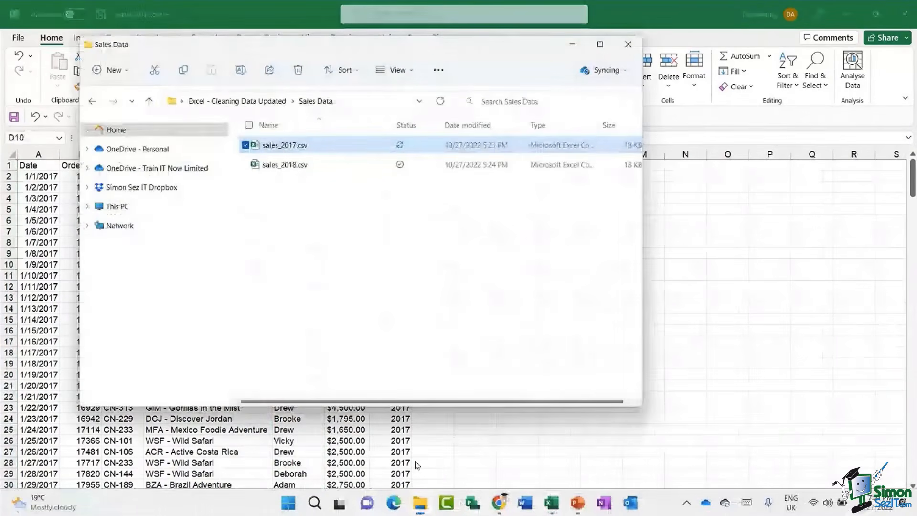
left_click_drag(340, 51, 547, 52)
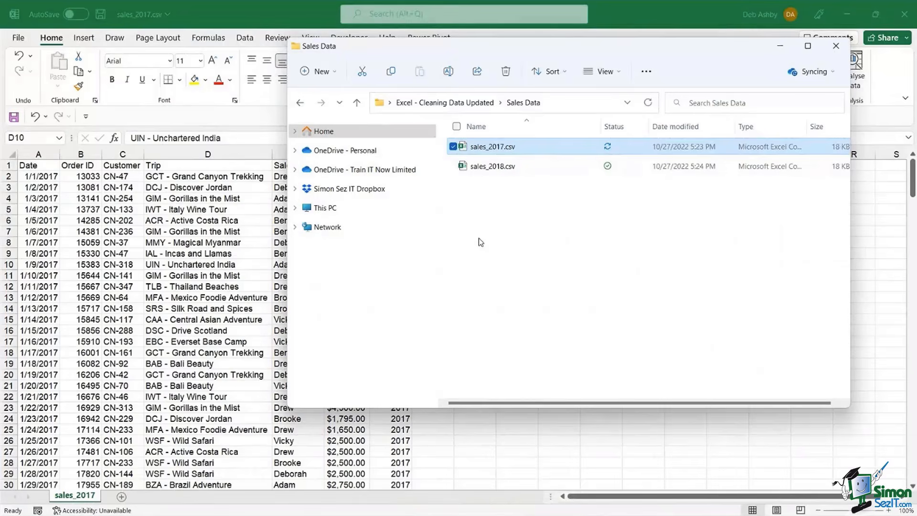
left_click(780, 45)
left_click(189, 208)
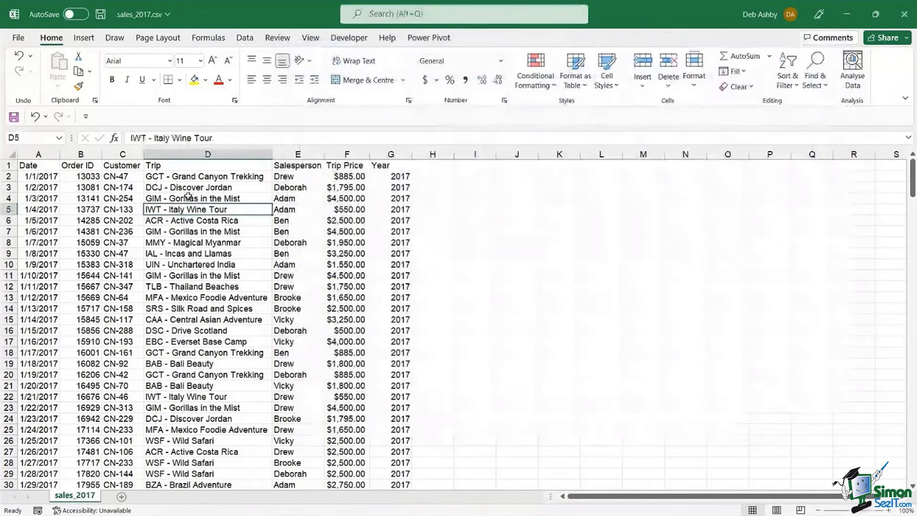
Step: Go to a blank workbook and start a data import from a folder
left_click(18, 38)
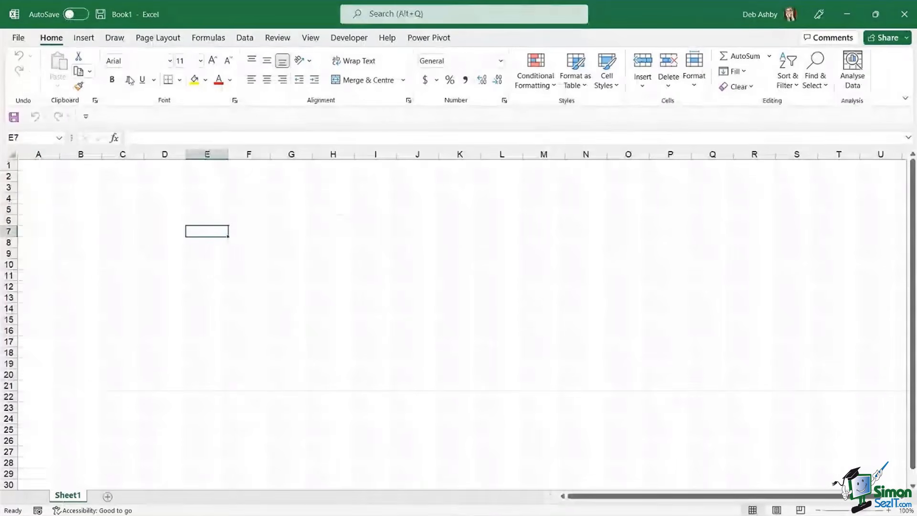
key("Up")
key("Up")
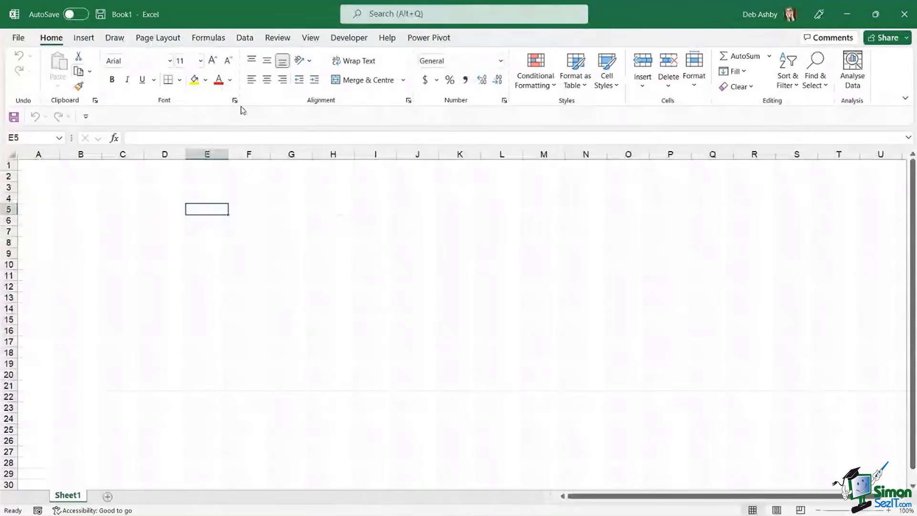
left_click(245, 38)
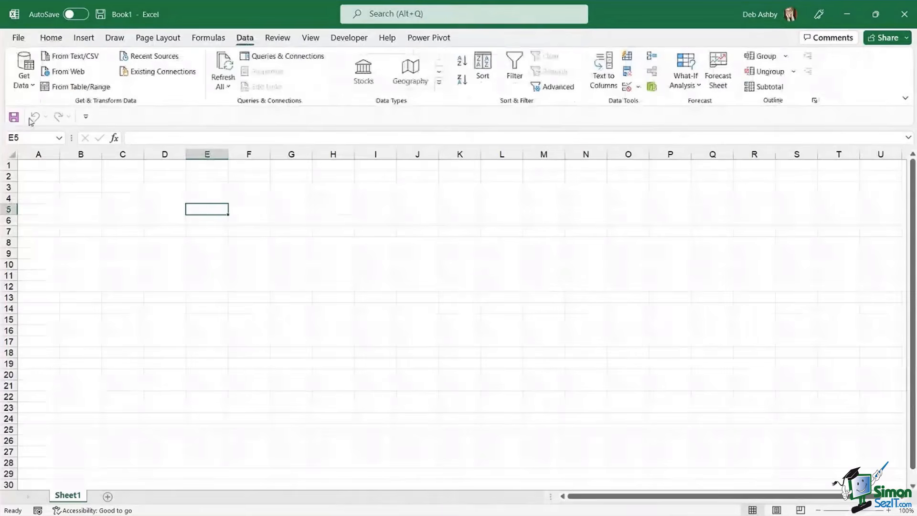
left_click(26, 82)
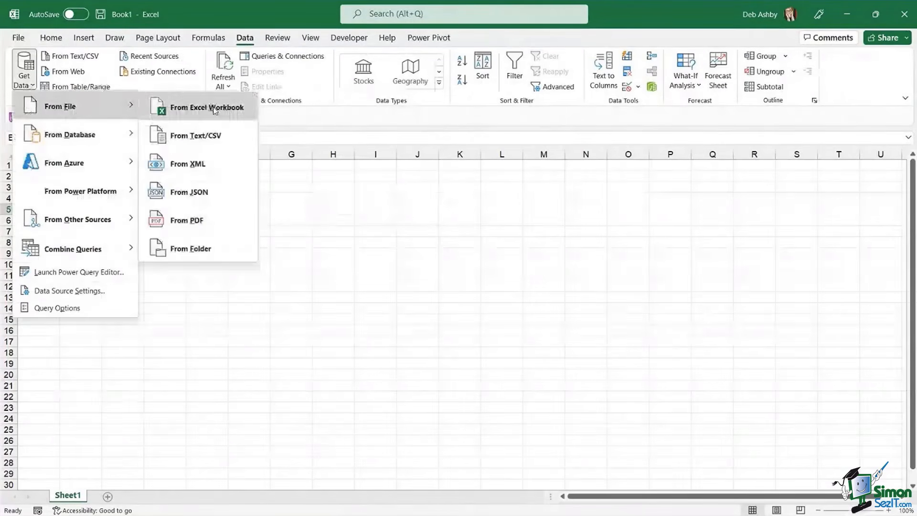
left_click(230, 245)
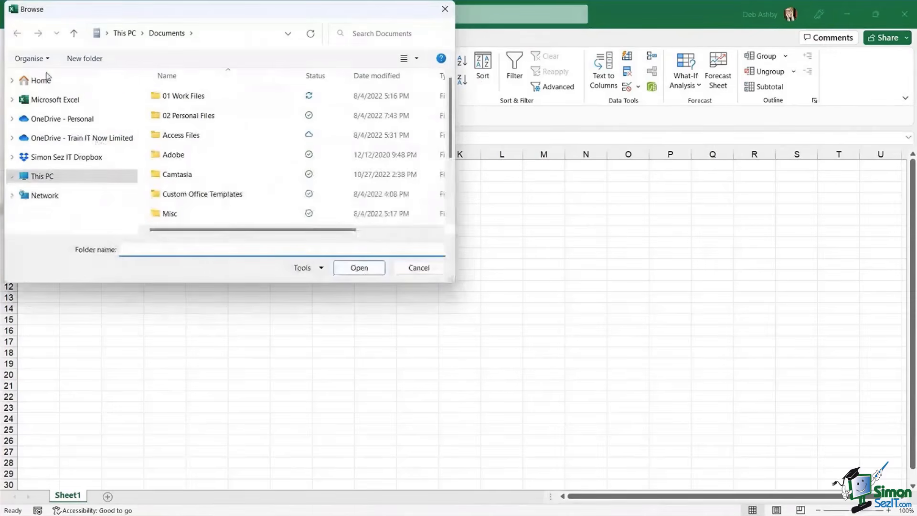
Step: Choose the Sales Data folder inside Excel - Cleaning Data Updated as the source and open it for transformation in Power Query Editor
left_click(39, 81)
double_click(191, 103)
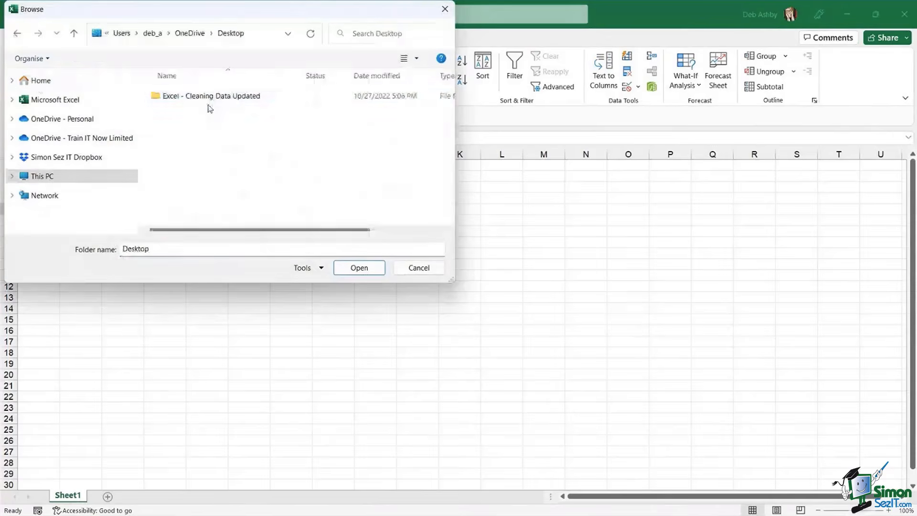
double_click(191, 103)
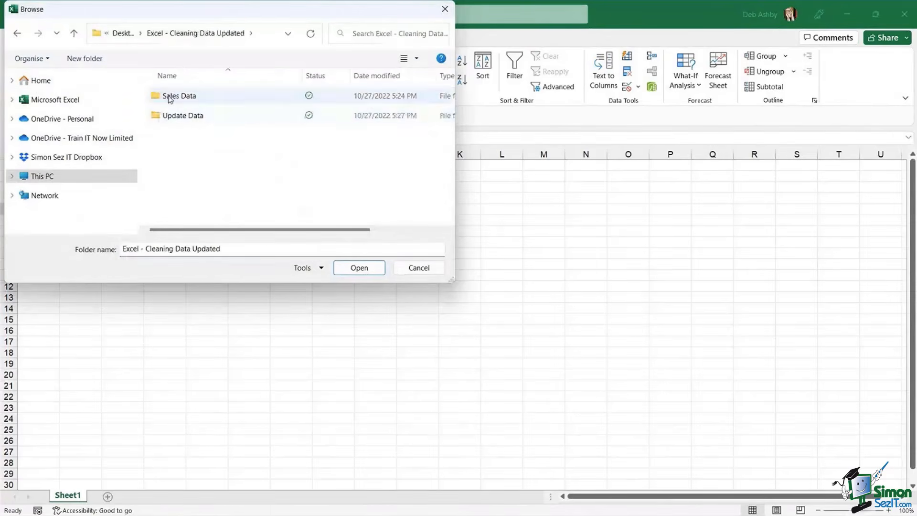
left_click(171, 99)
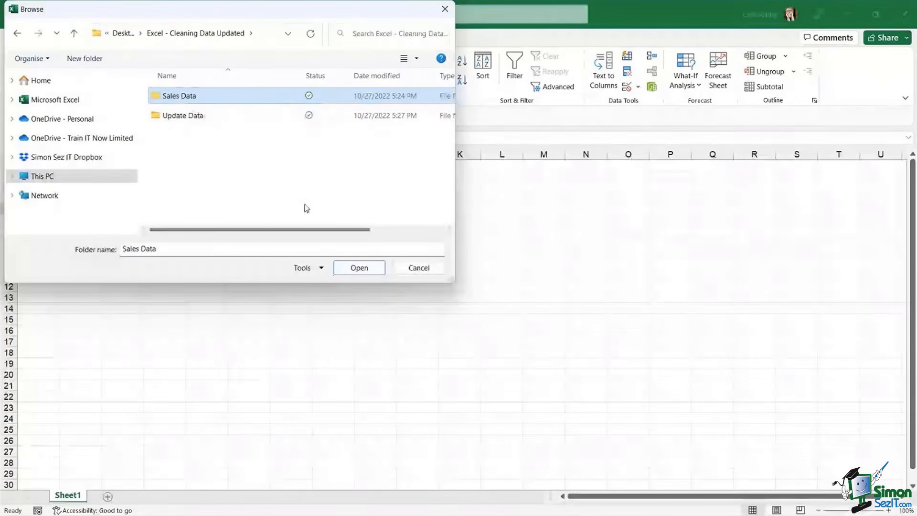
left_click(359, 267)
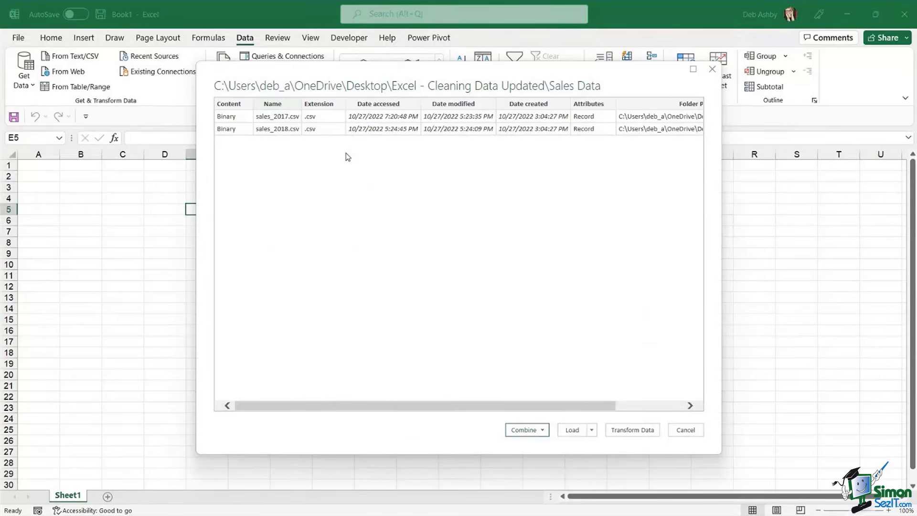
left_click(631, 429)
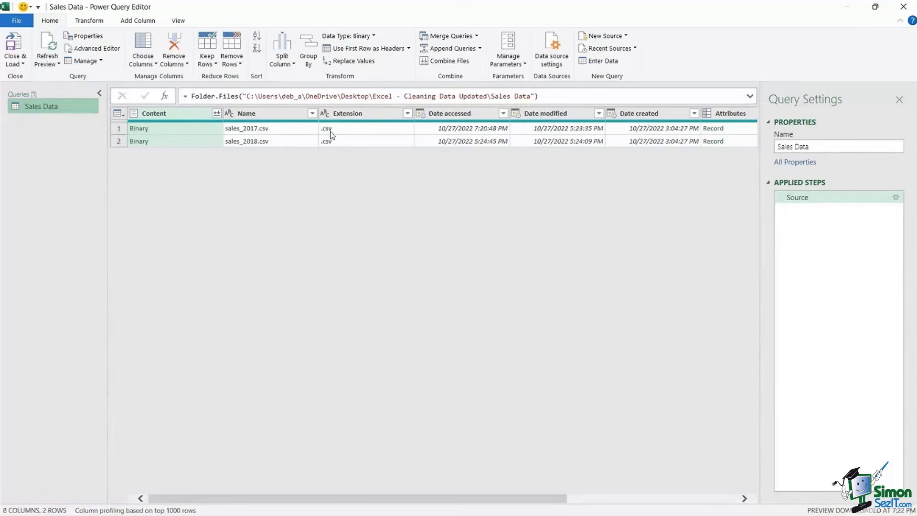
left_click(237, 65)
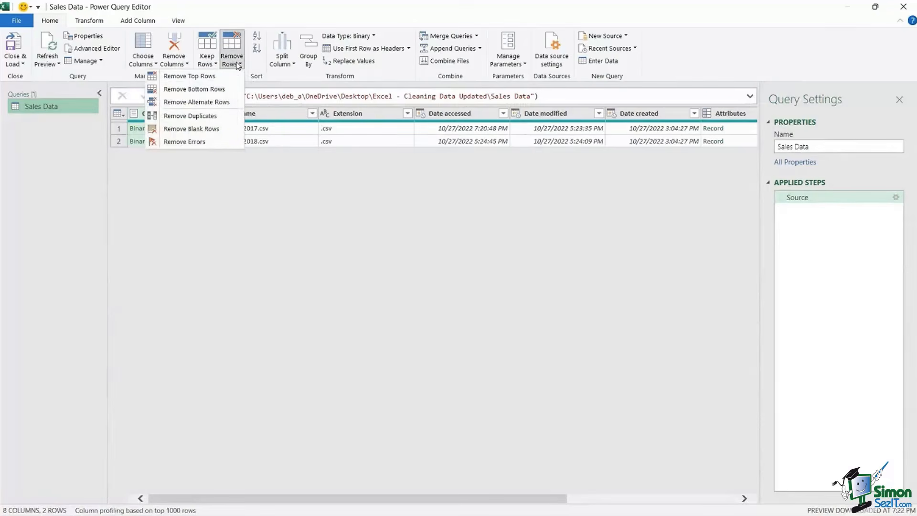
left_click(305, 194)
left_click(290, 65)
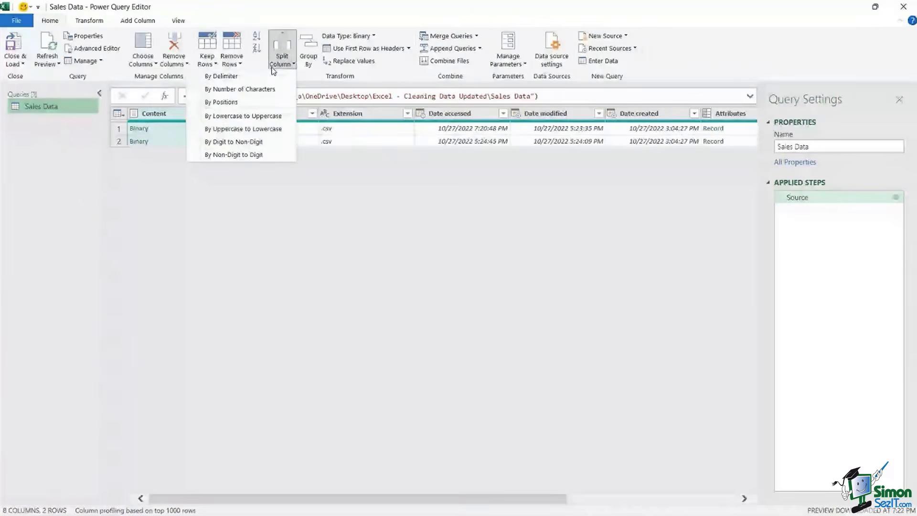
left_click(272, 67)
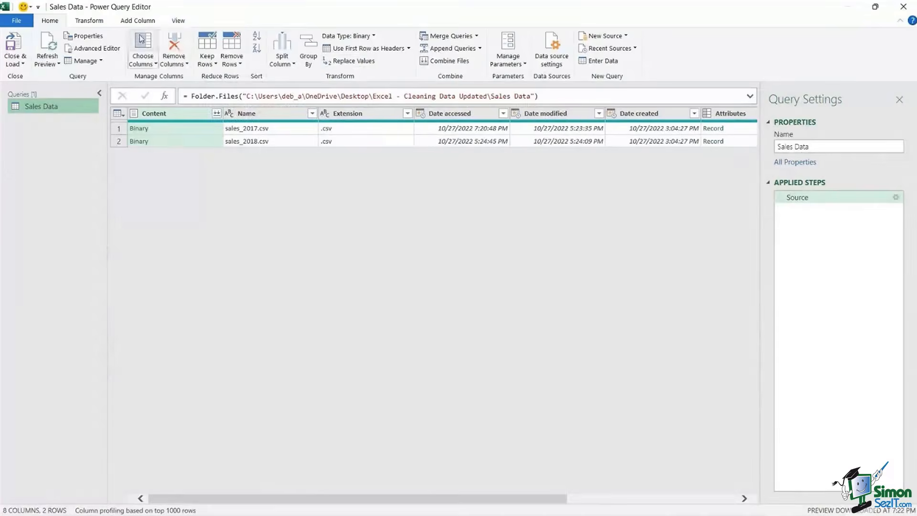
left_click(99, 22)
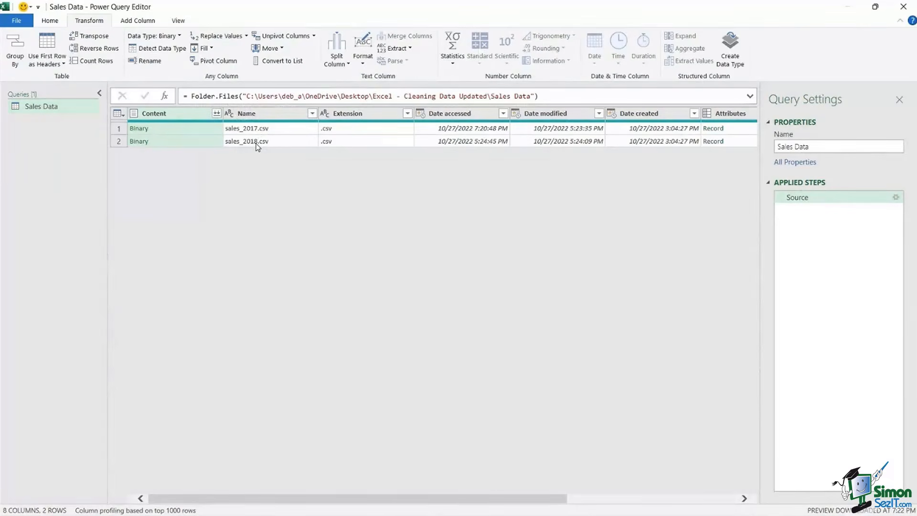
Step: Combine the Sales Data CSV files using the first file as the comma-delimited sample, and check the source files listed under Source.Name
left_click(217, 115)
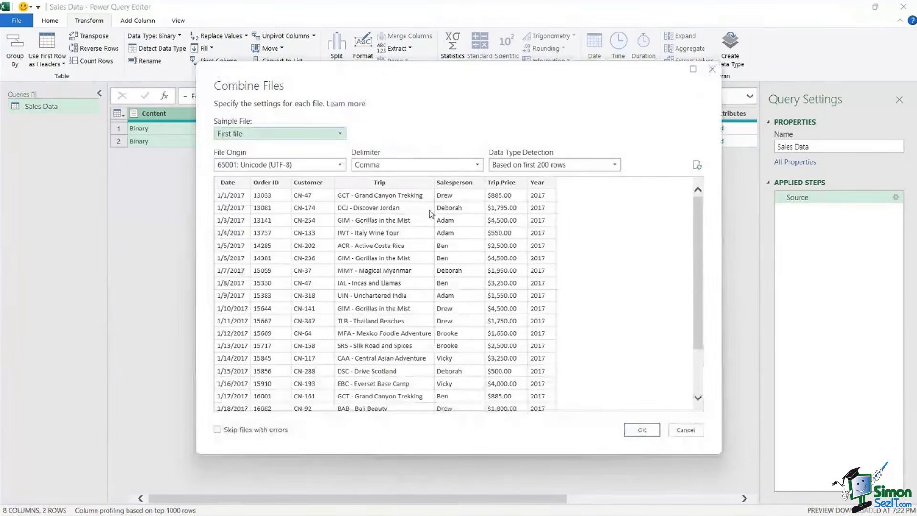
left_click(643, 430)
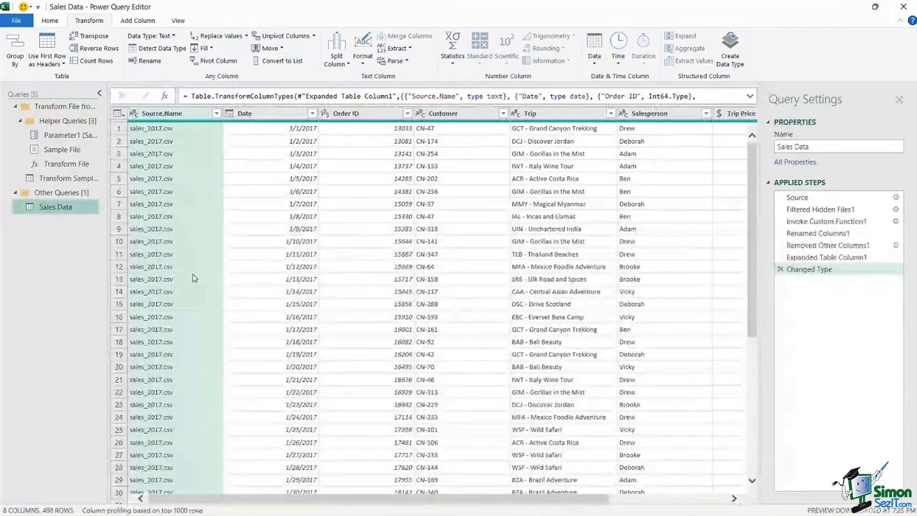
scroll(194, 277, "down", 12)
scroll(193, 270, "up", 13)
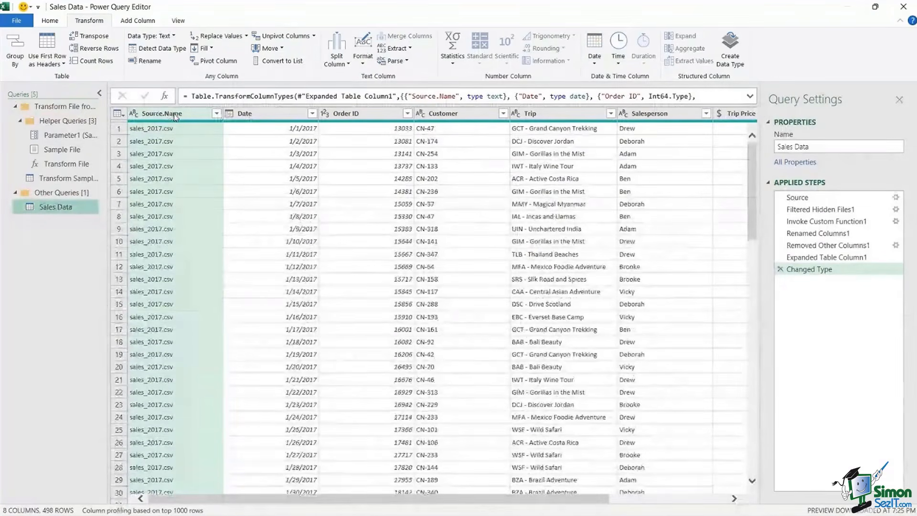
left_click(216, 113)
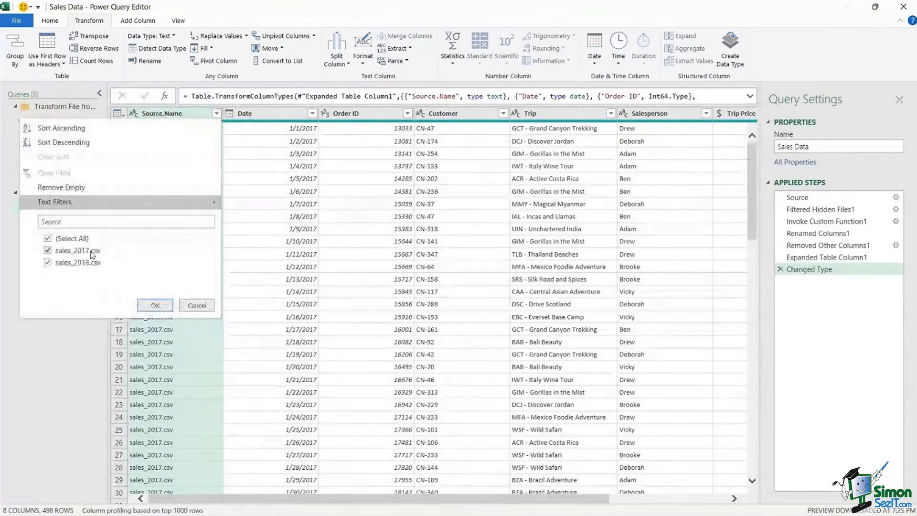
left_click(198, 306)
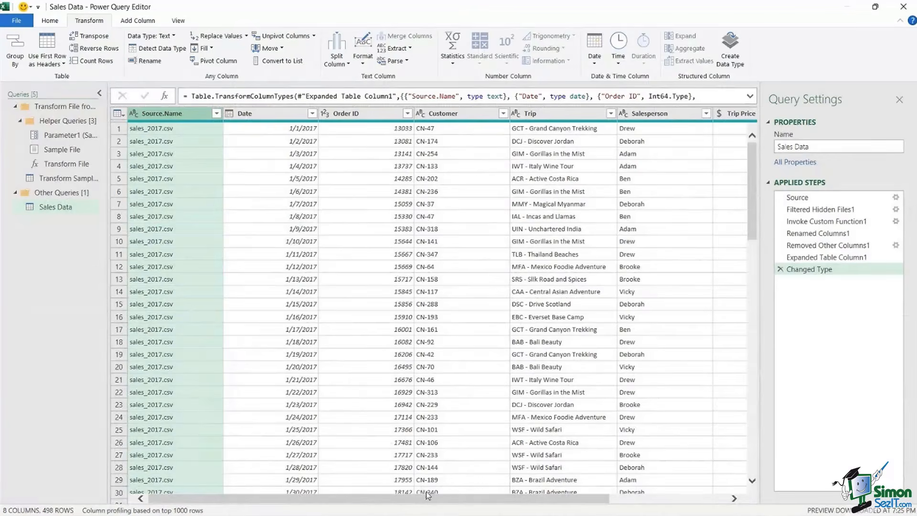
mouse_move(428, 495)
left_mouse_down()
mouse_move(550, 510)
mouse_move(426, 499)
left_mouse_up()
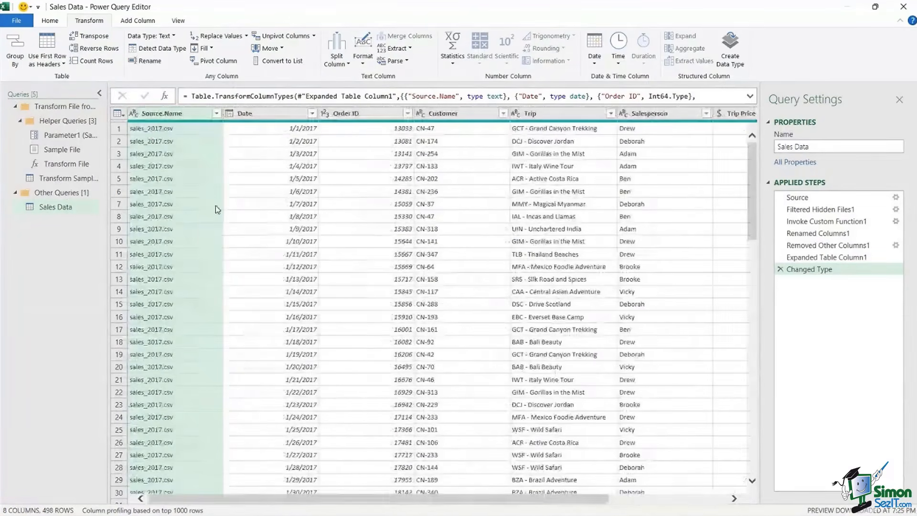
Step: Remove the Source.Name column from the combined Sales Data query
left_click(153, 115)
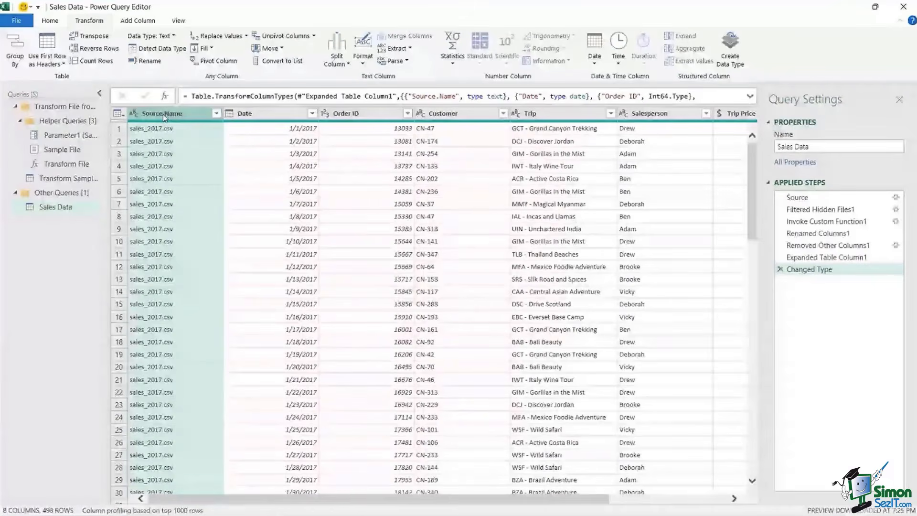
right_click(164, 116)
left_click(176, 136)
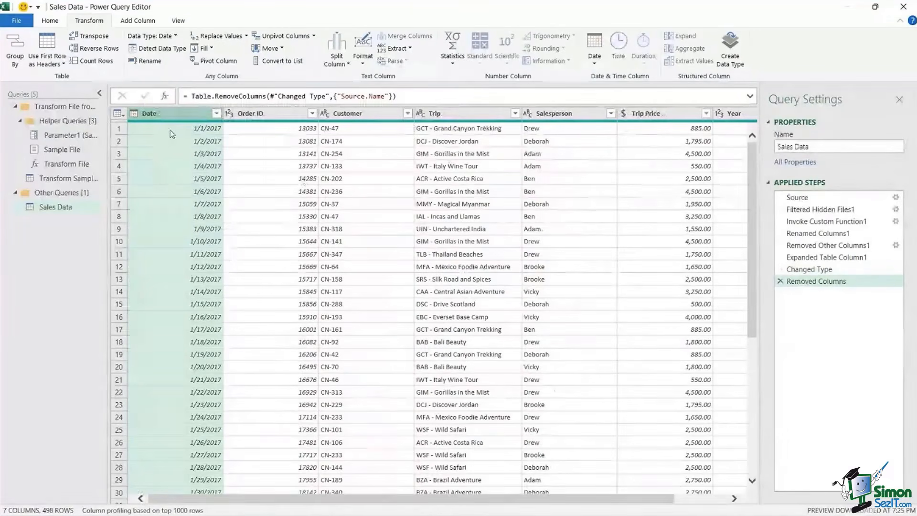
Step: Set the Date column's data type to Date and check the data type options for the Order ID and Trip columns
left_click(134, 116)
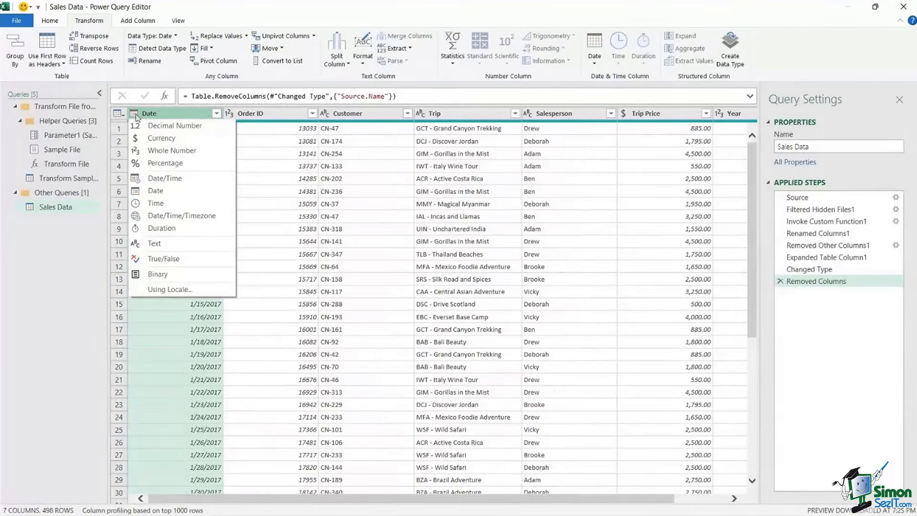
left_click(153, 191)
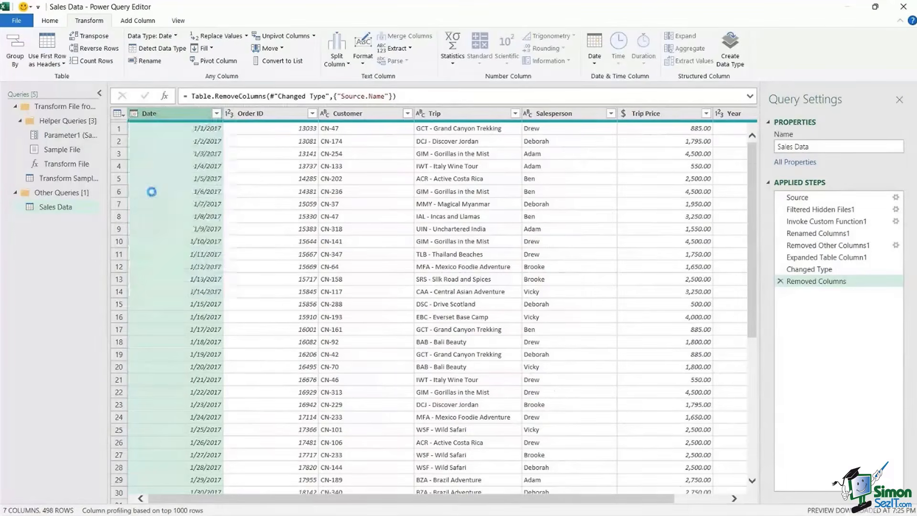
left_click(230, 115)
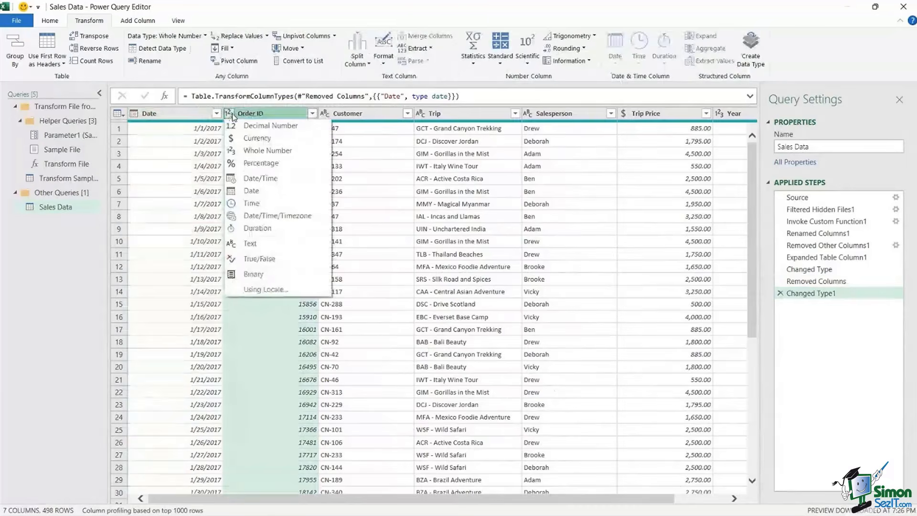
left_click(259, 115)
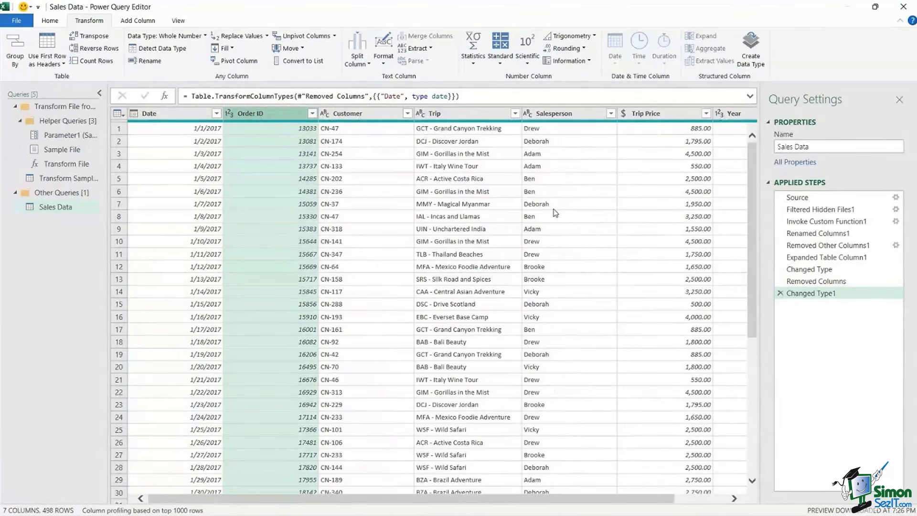
left_click(422, 113)
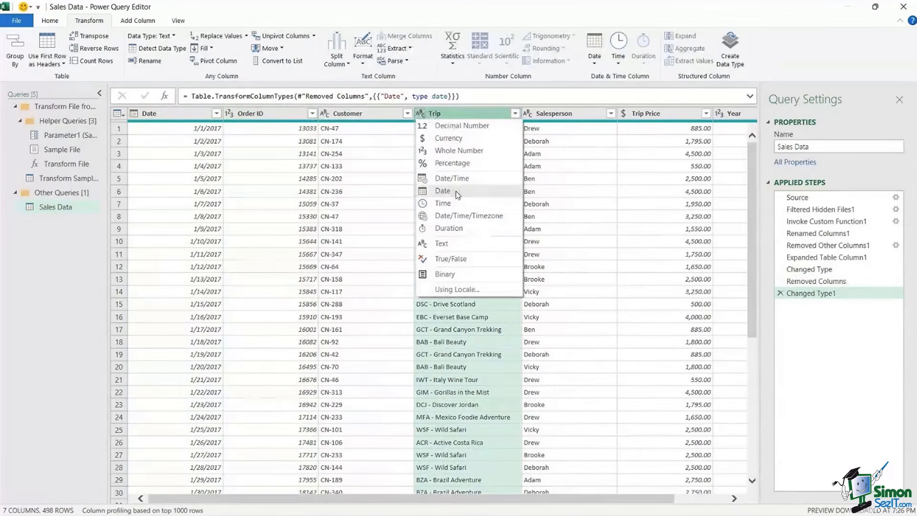
left_click(797, 53)
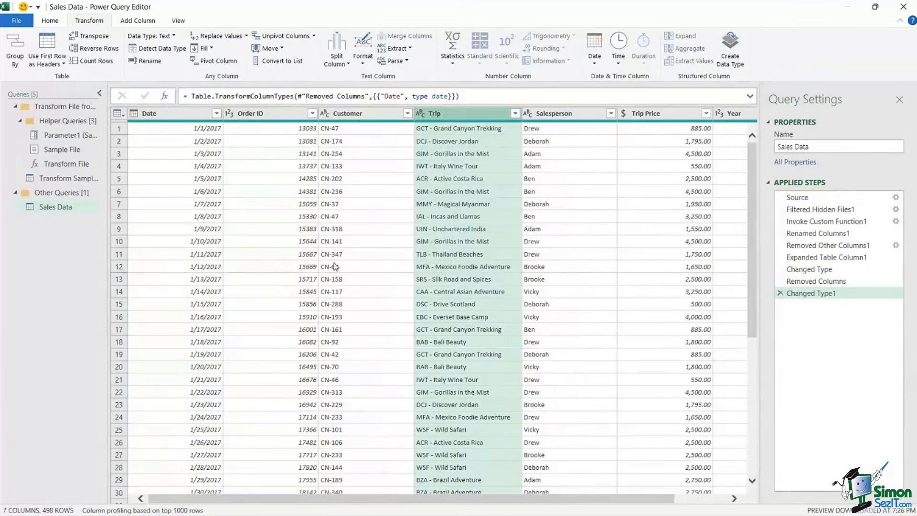
Step: Split the Trip column by the custom hyphen delimiter at each occurrence of the delimiter
left_click(454, 166)
left_click(452, 115)
left_click(336, 57)
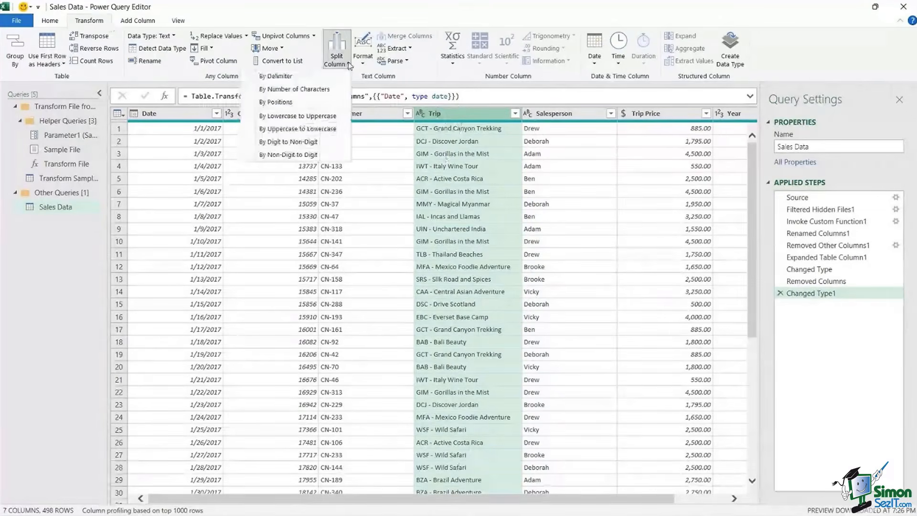
left_click(307, 77)
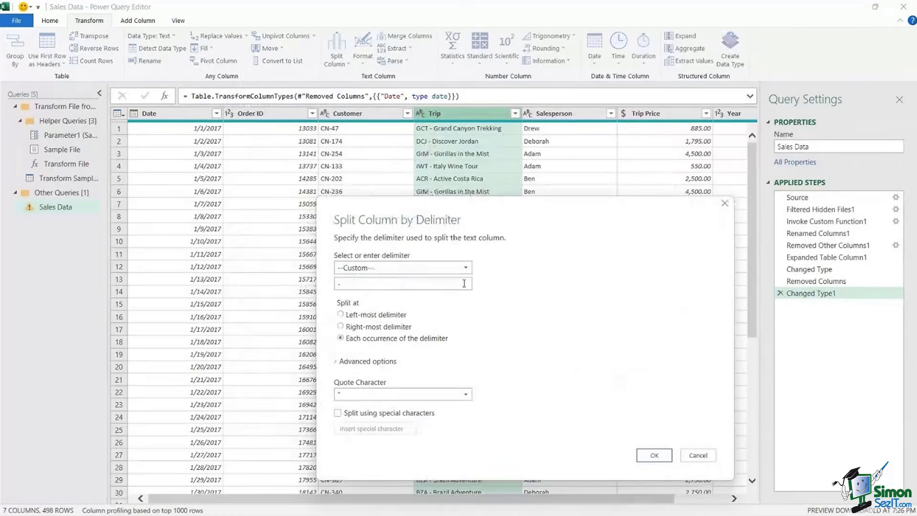
left_click(459, 268)
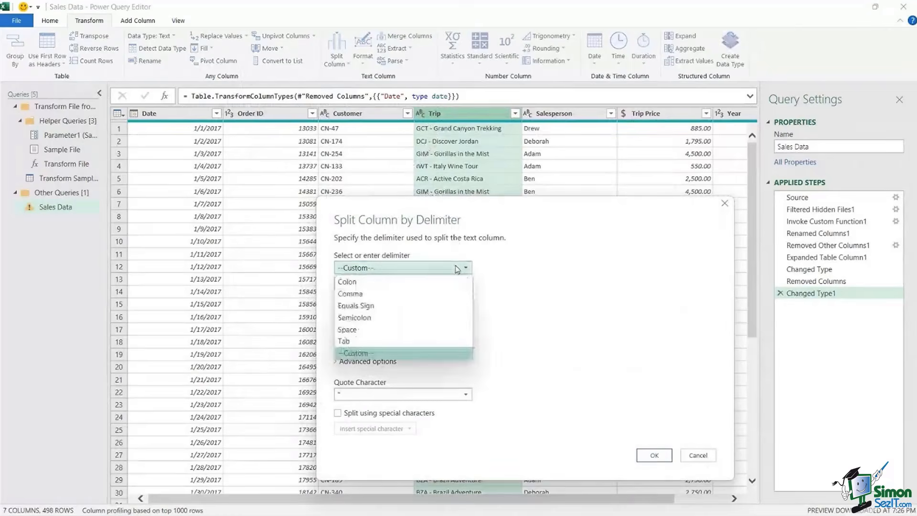
left_click(356, 353)
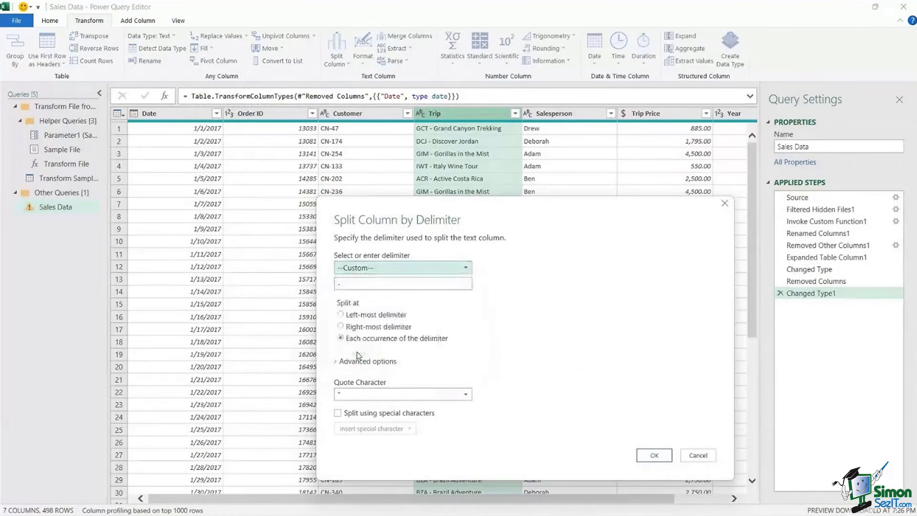
left_click(341, 283)
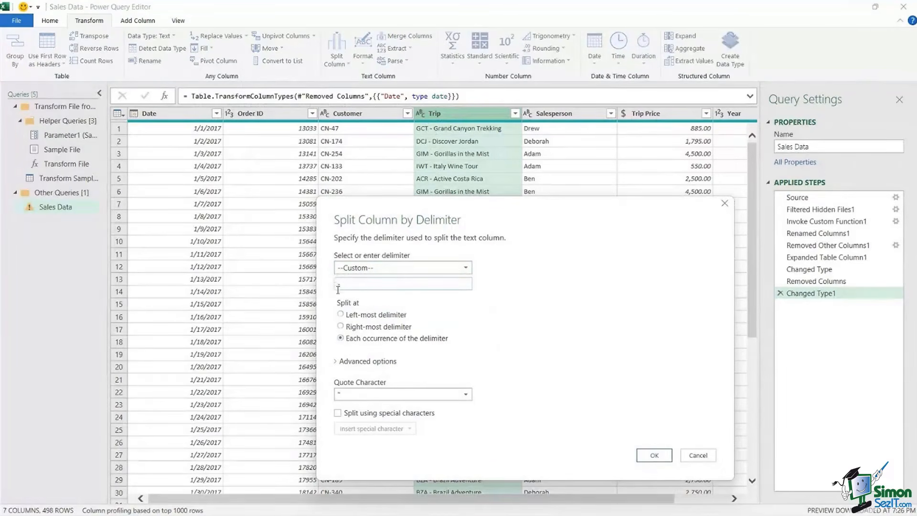
left_click(668, 452)
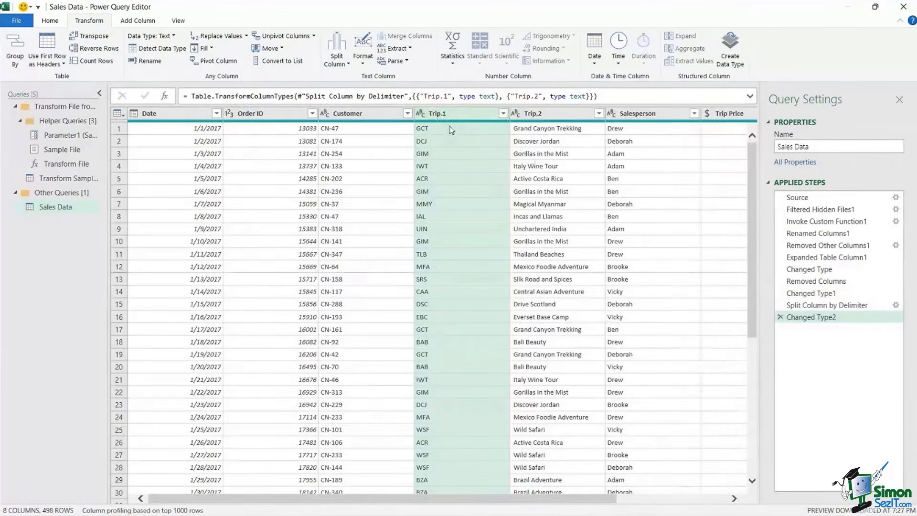
Step: Rename the Trip.1 column as Trip Code and the Trip.2 column as Trip Name
double_click(460, 113)
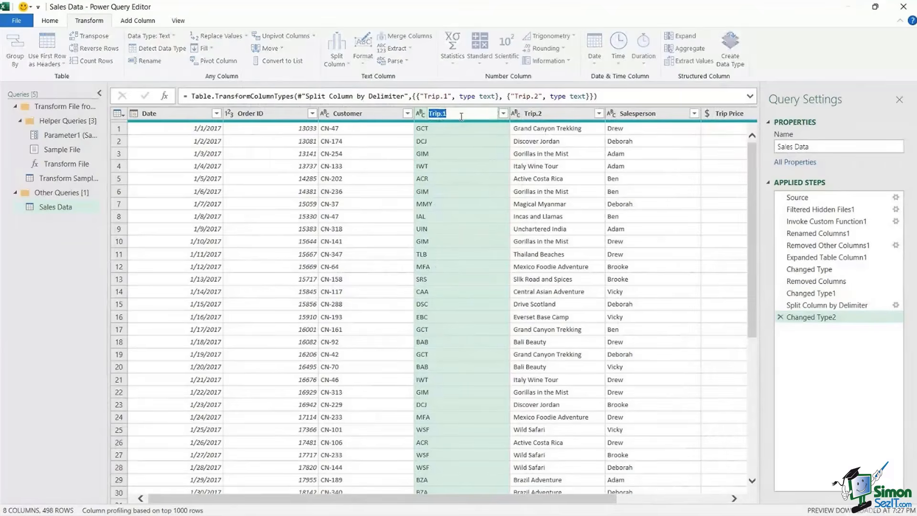
type("Trip Code")
key("Return")
double_click(540, 113)
type("Trip Name")
key("Return")
left_click(541, 191)
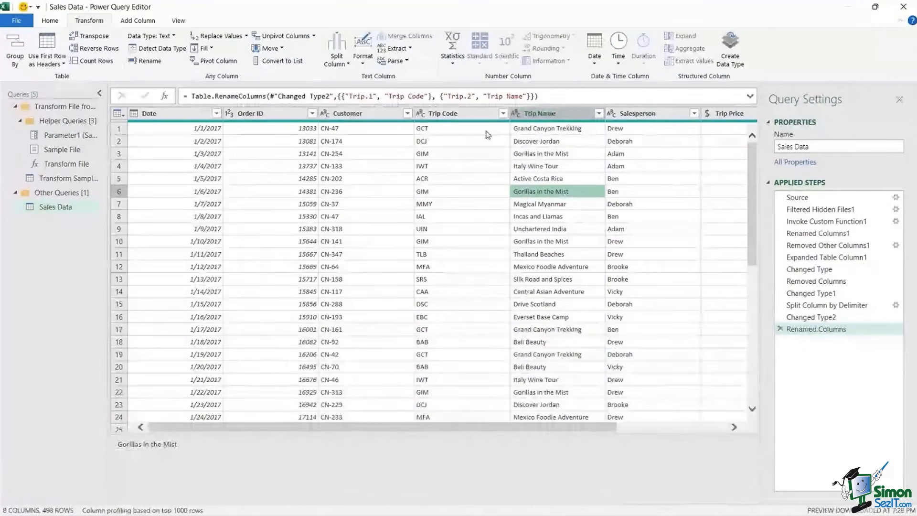
Step: Trim leading and trailing spaces from the Trip Name and Trip Code columns, and check cells in both
left_click(523, 129)
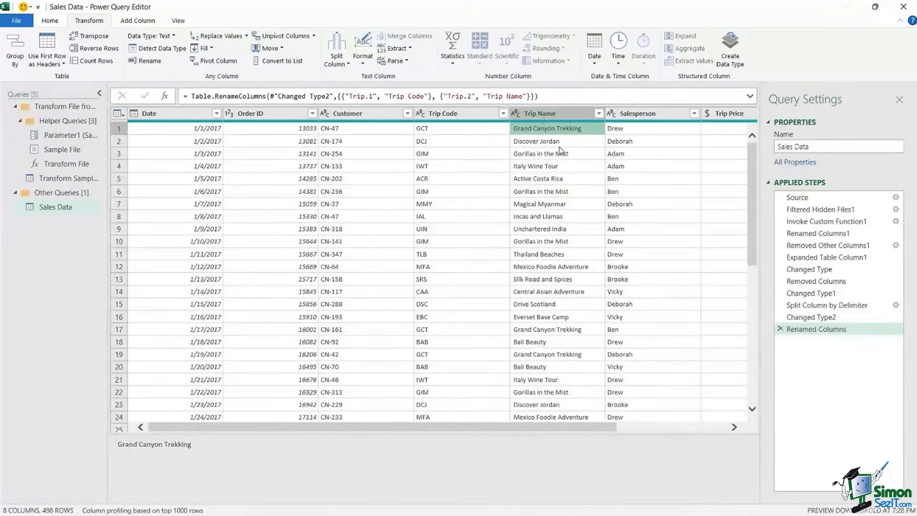
left_click(549, 115)
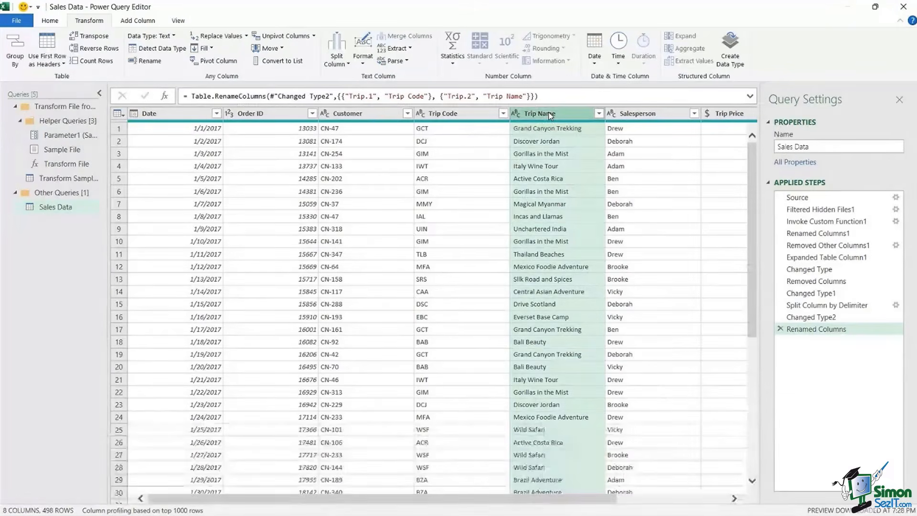
left_click(361, 65)
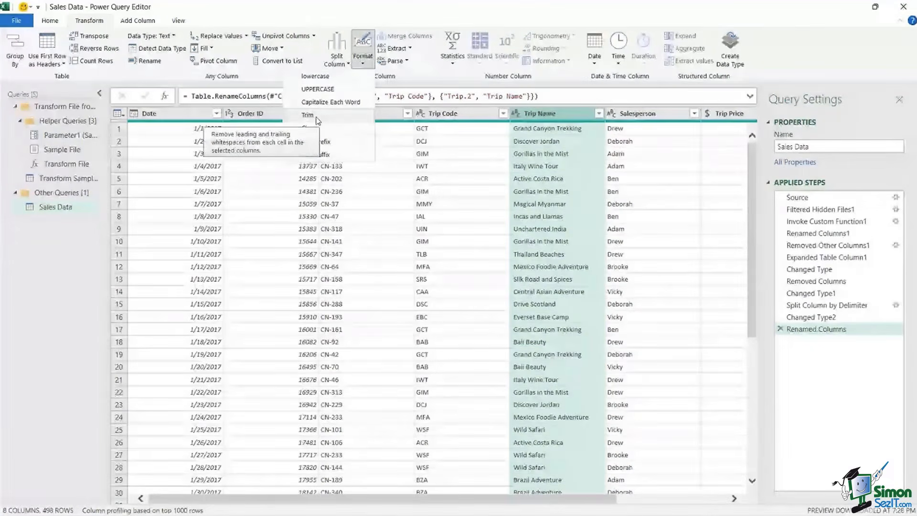
left_click(318, 117)
left_click(462, 114)
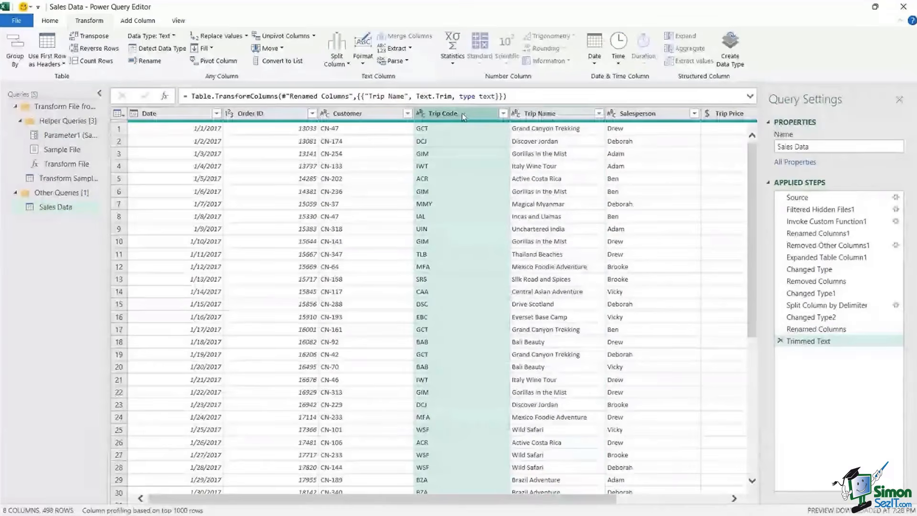
left_click(363, 67)
left_click(322, 113)
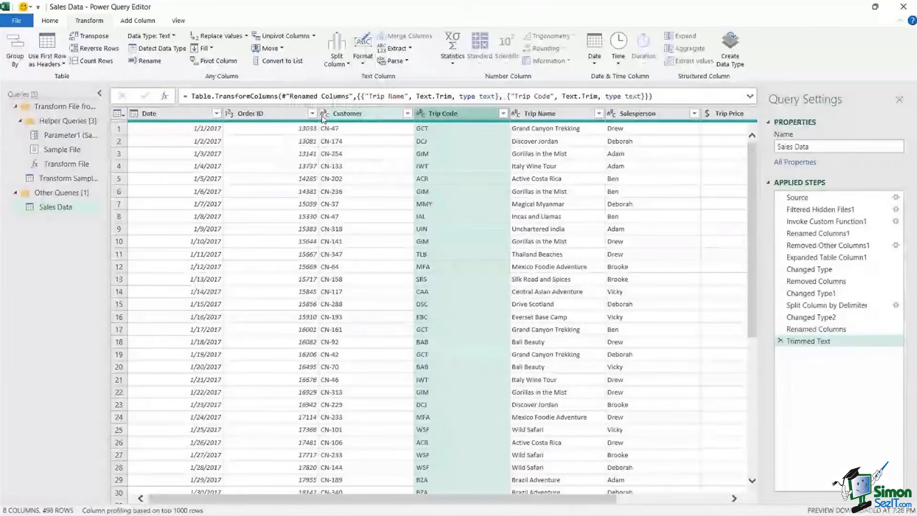
left_click(544, 131)
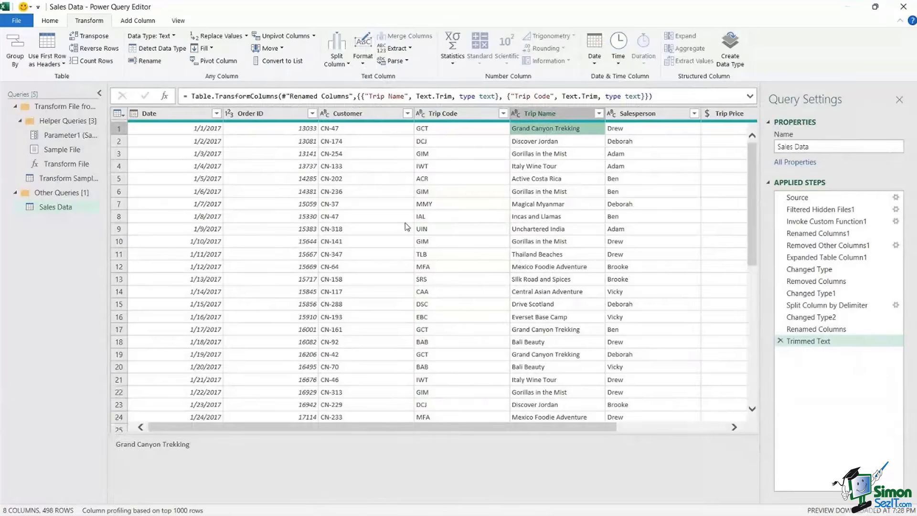
left_click(476, 192)
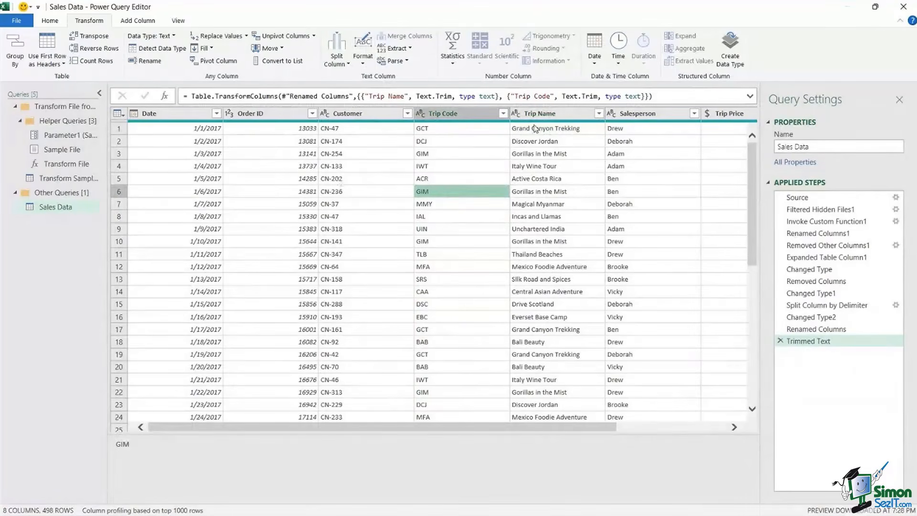
Step: Close the query editor and load the Sales Data query as a PivotTable Report on a new worksheet
left_click(50, 22)
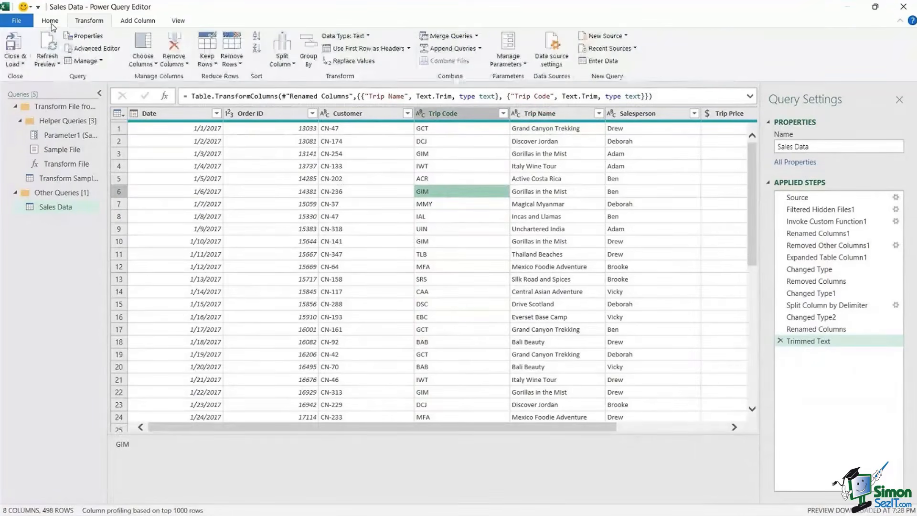
left_click(21, 65)
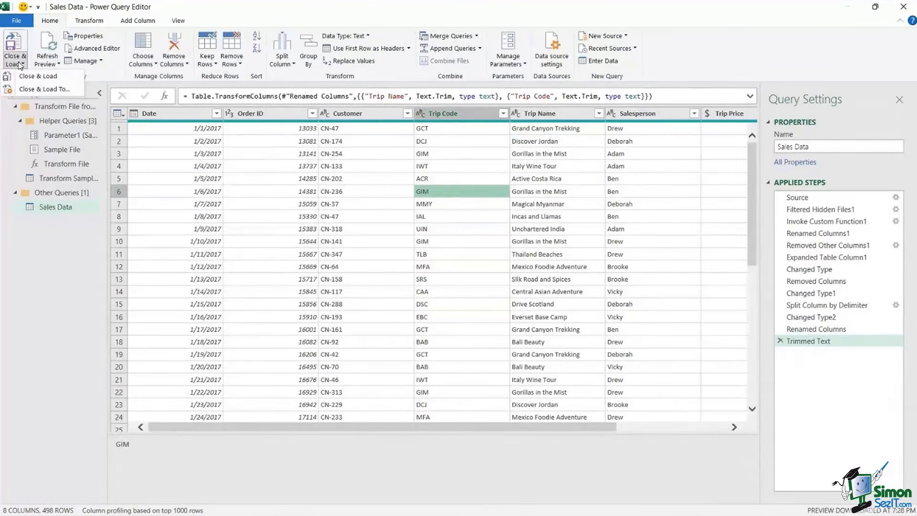
left_click(33, 90)
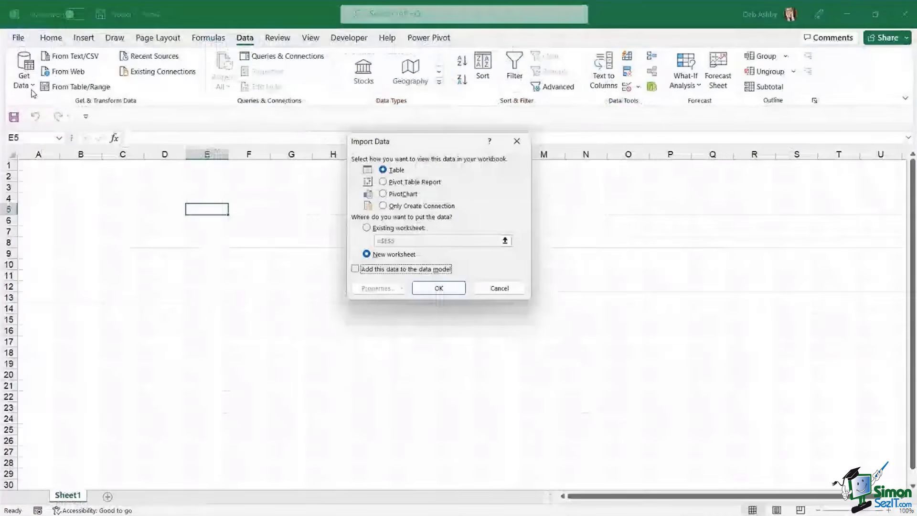
left_click(382, 181)
left_click(439, 288)
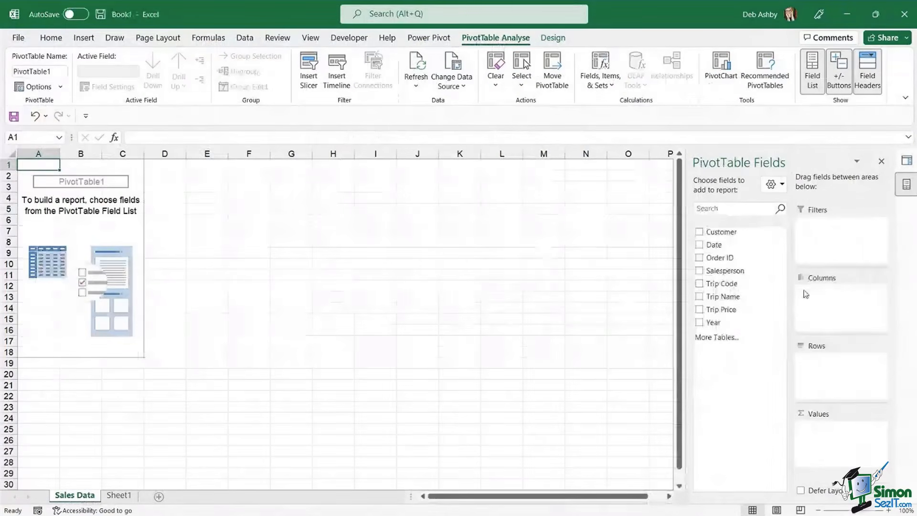
Step: Build the PivotTable with Trip Name as rows and the sum of Trip Price as values
left_click_drag(712, 297, 828, 363)
left_click_drag(721, 309, 776, 345)
left_click_drag(774, 344, 412, 302)
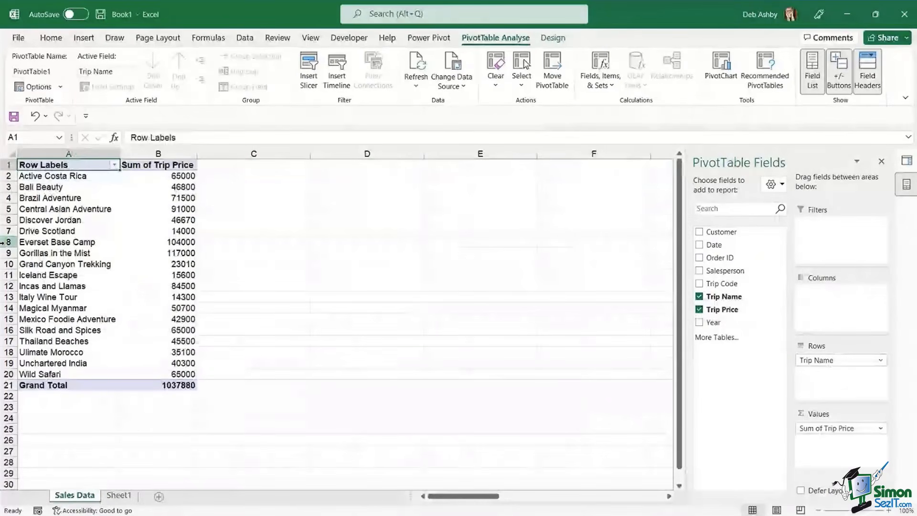
mouse_move(167, 237)
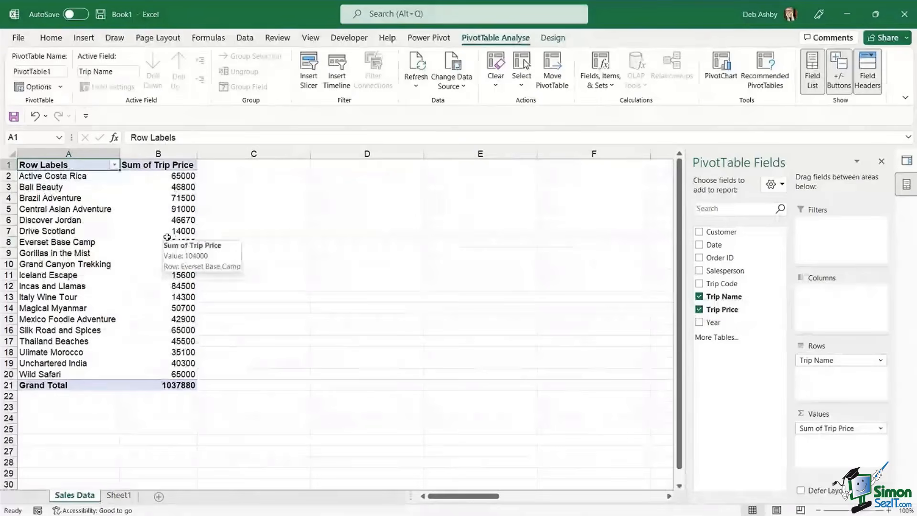
mouse_move(160, 220)
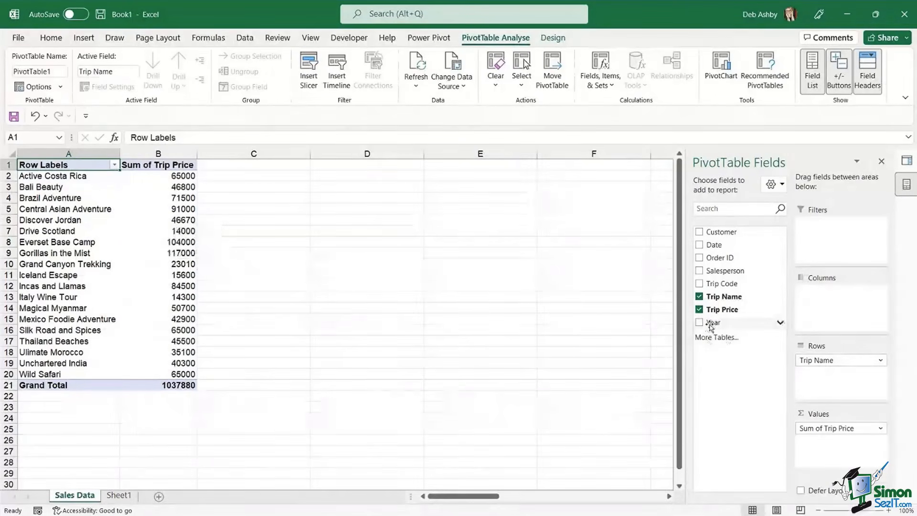
Step: Add Year as a PivotTable report filter and show only the 2017 trips
left_click_drag(713, 326, 818, 231)
left_click(191, 164)
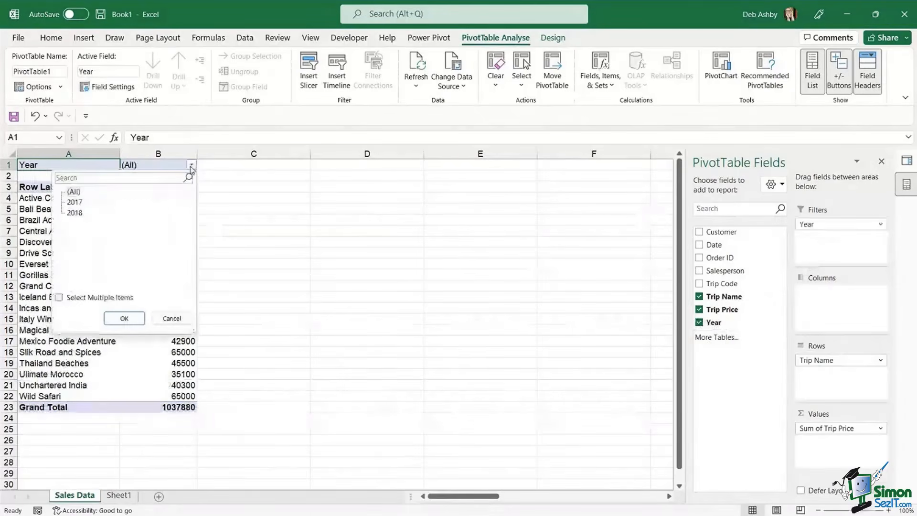
left_click(77, 203)
left_click(124, 318)
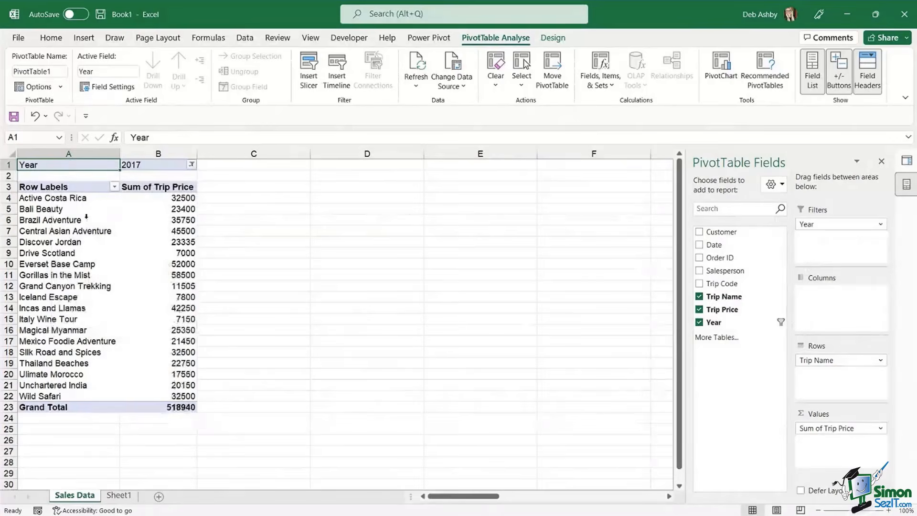
left_click(141, 228)
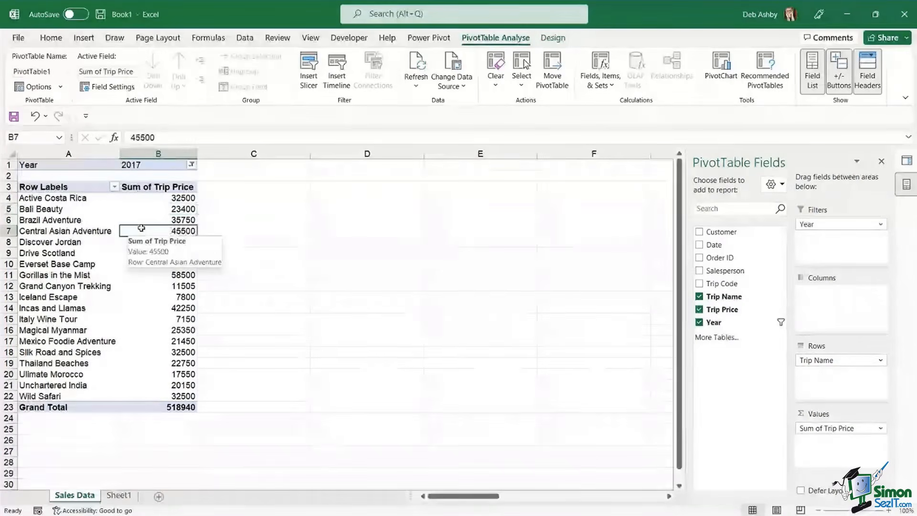
left_click(158, 209)
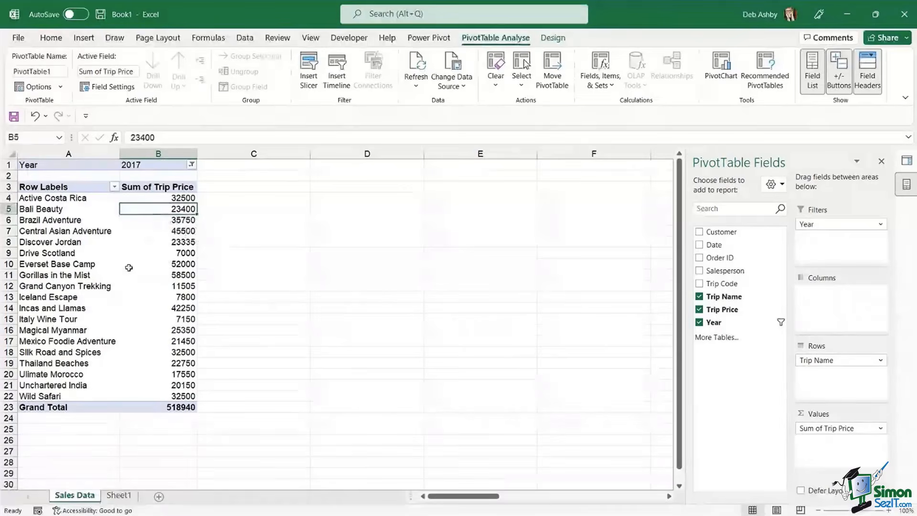
left_click(84, 237)
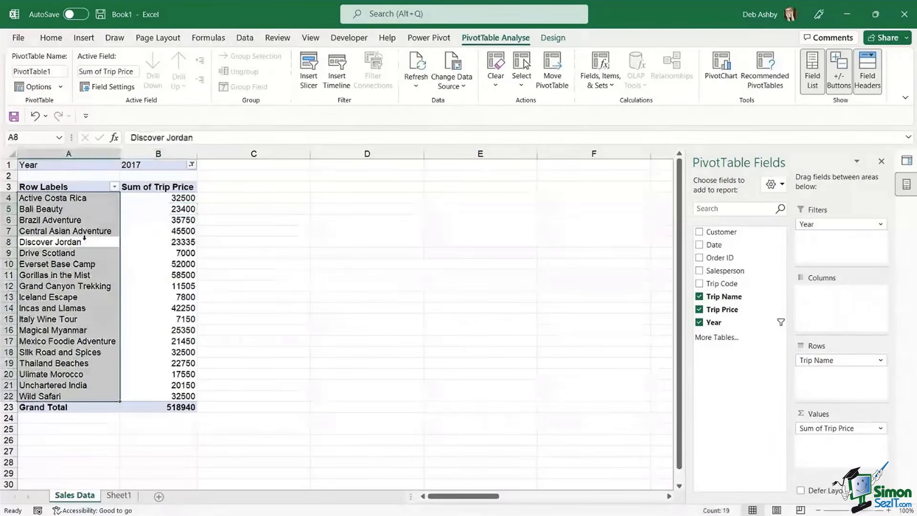
Step: Switch to File Explorer and check which CSV files the Sales Data folder in Excel - Cleaning Data Updated holds
left_click(152, 233)
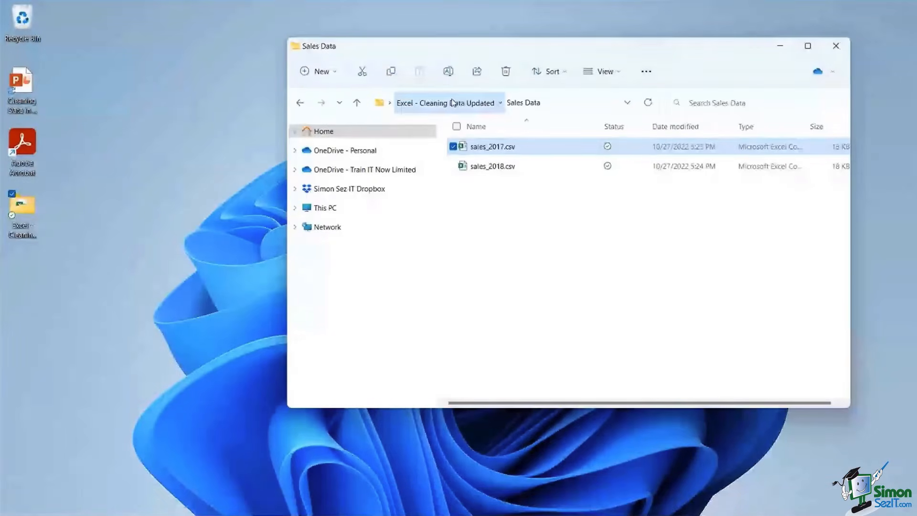
left_click(454, 103)
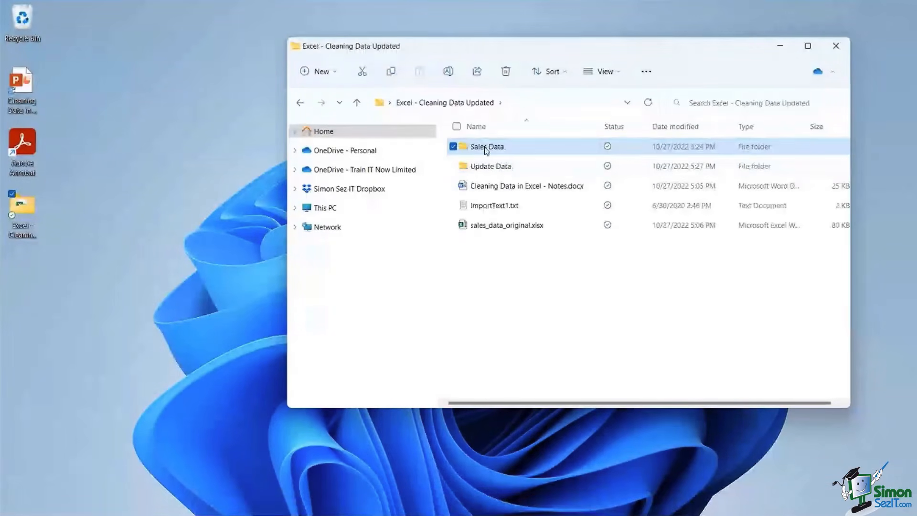
double_click(486, 149)
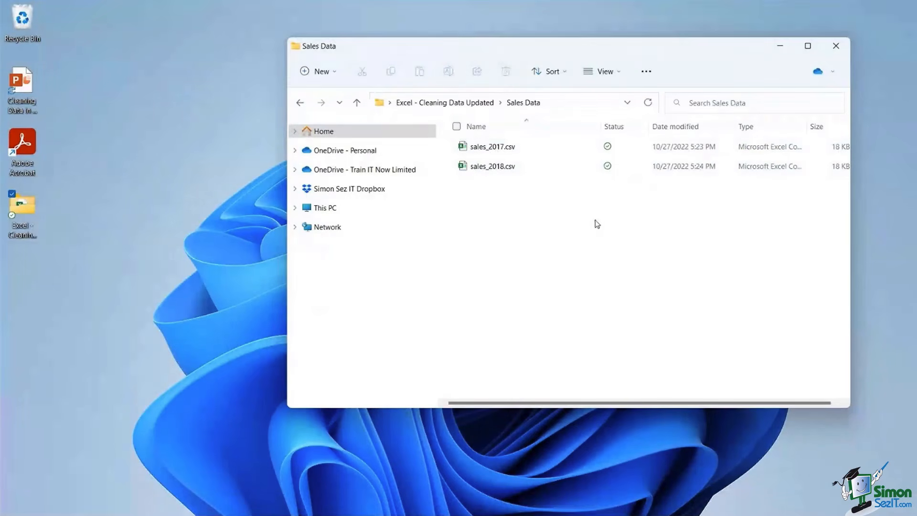
Step: Copy sales_2019.csv from the Update Data folder into the Sales Data folder
left_click(444, 102)
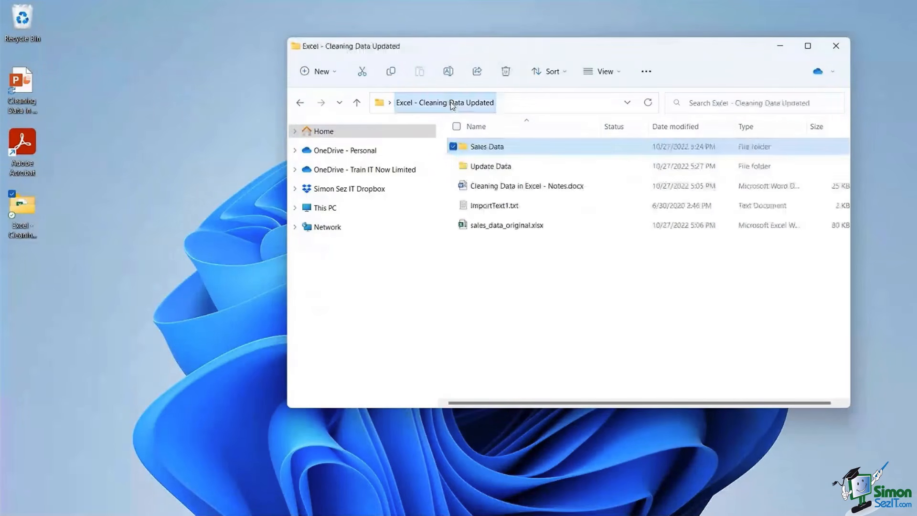
double_click(480, 167)
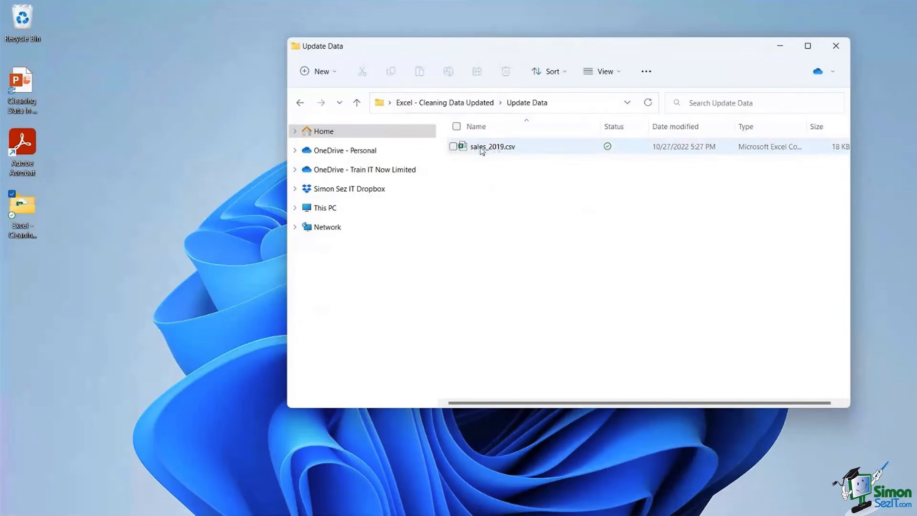
left_click(454, 147)
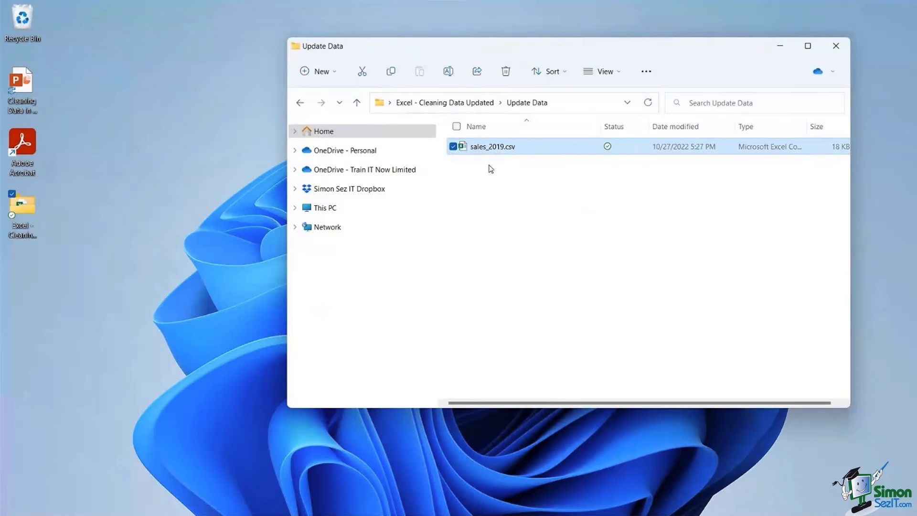
left_click(482, 102)
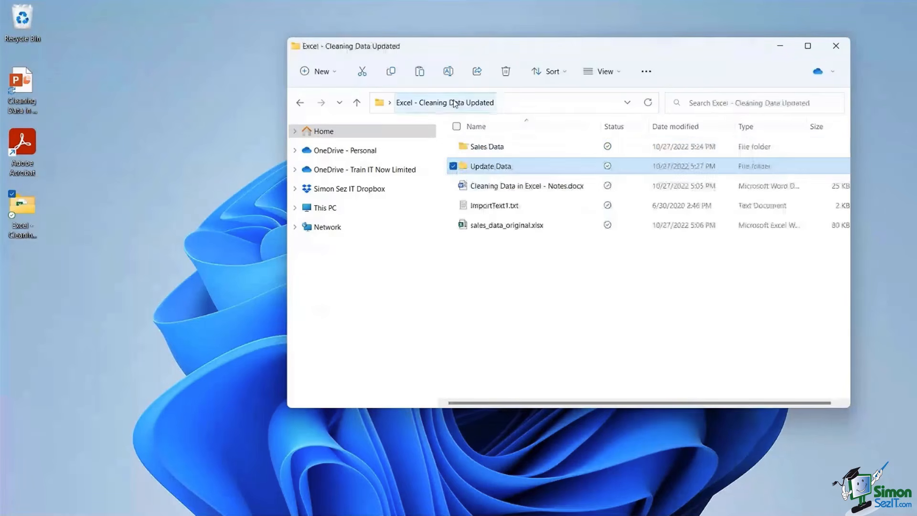
left_click(477, 146)
double_click(478, 146)
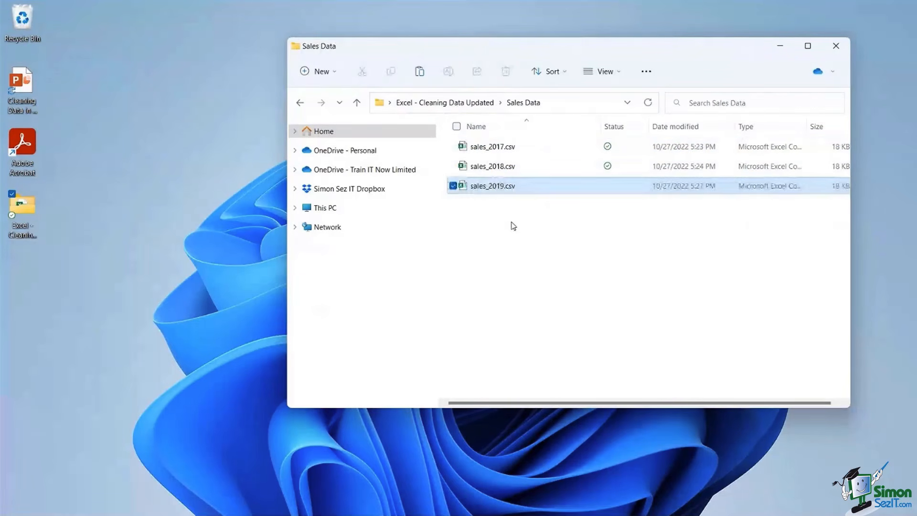
left_click(520, 244)
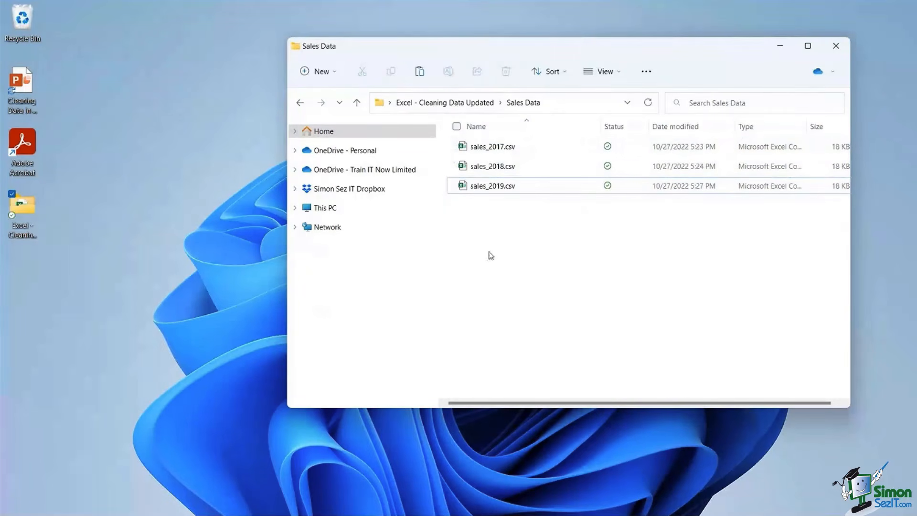
Step: Switch back to the Excel workbook and refresh the PivotTable on the Sales Data sheet
mouse_move(499, 511)
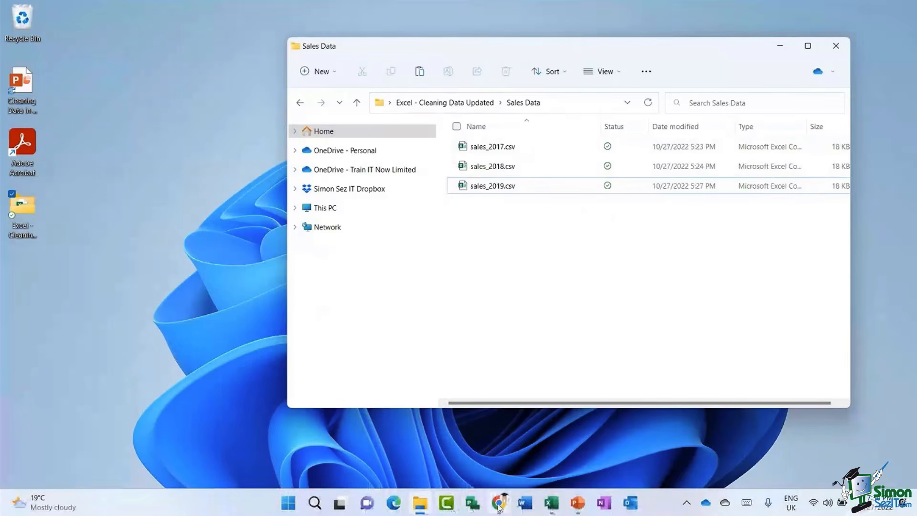
left_click(551, 504)
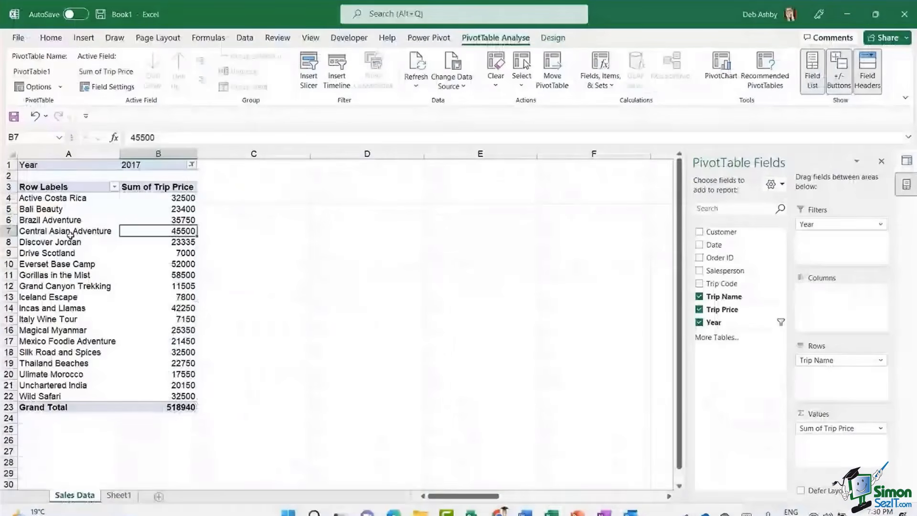
left_click(70, 232)
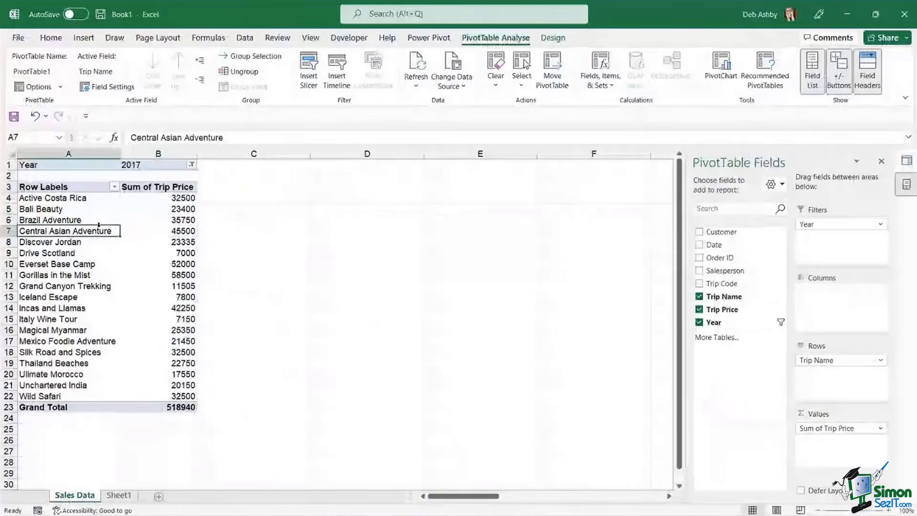
left_click(178, 409)
left_click(416, 85)
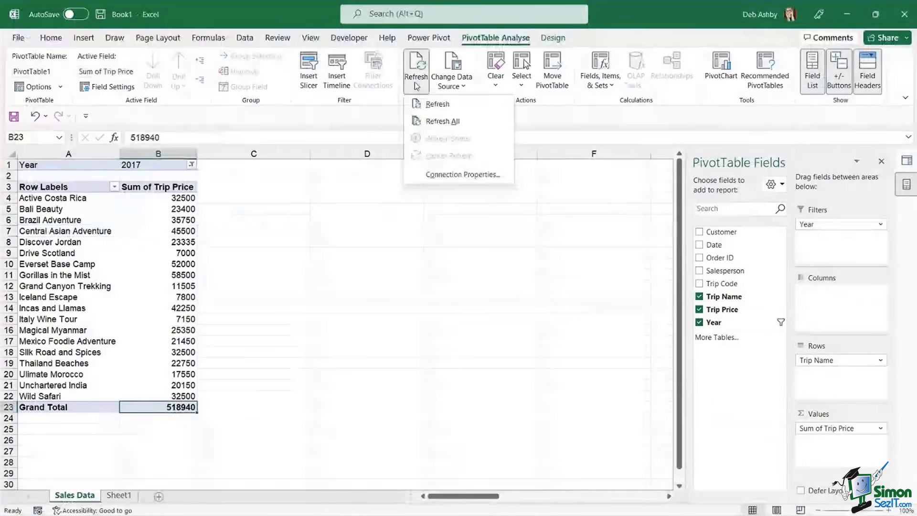
left_click(158, 253)
key("Escape")
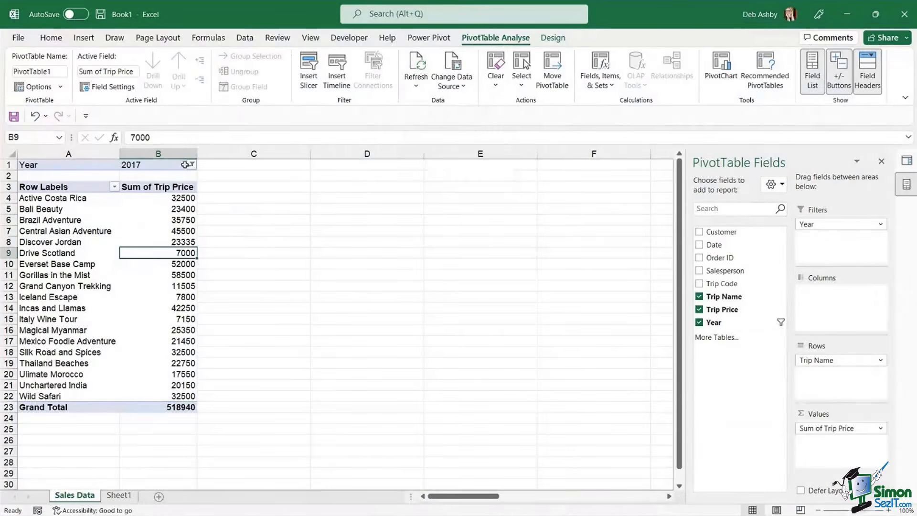
Step: Examine the years offered by the PivotTable's Year filter, cancel the list, and select an empty cell outside the PivotTable
left_click(191, 164)
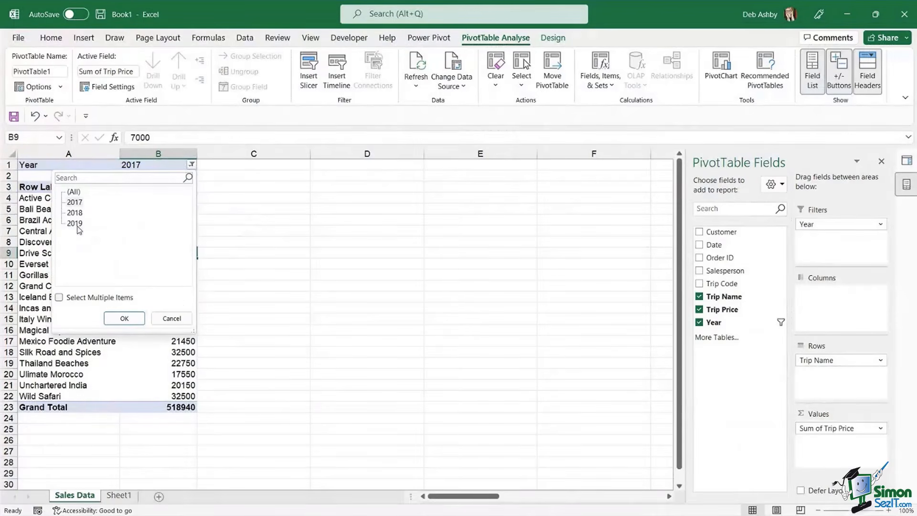
left_click(172, 318)
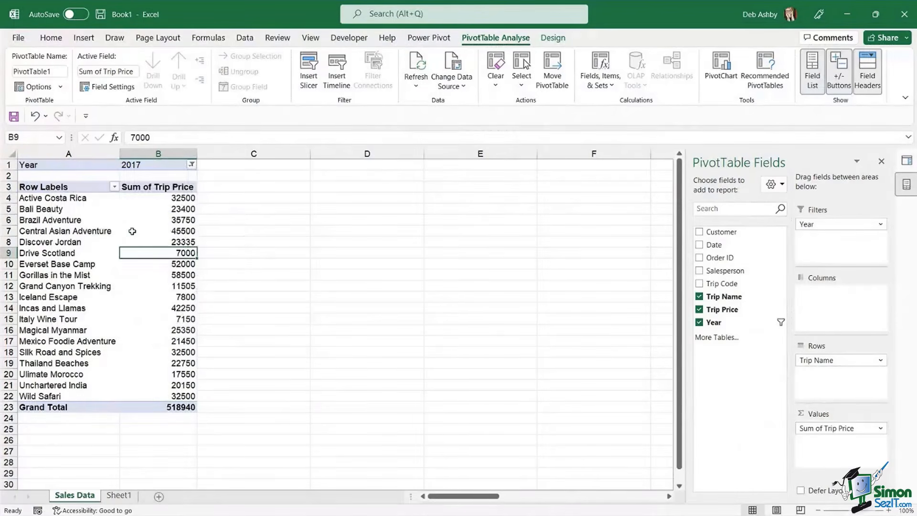
left_click(133, 232)
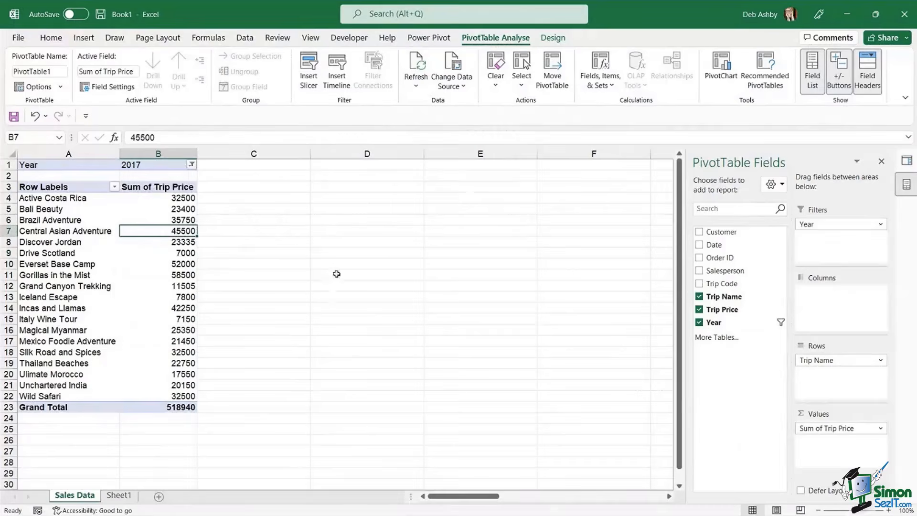
left_click(370, 219)
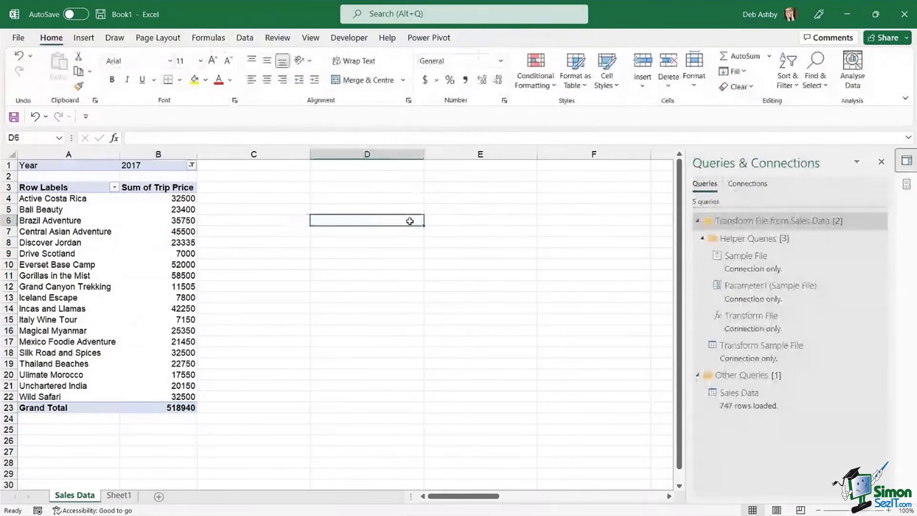